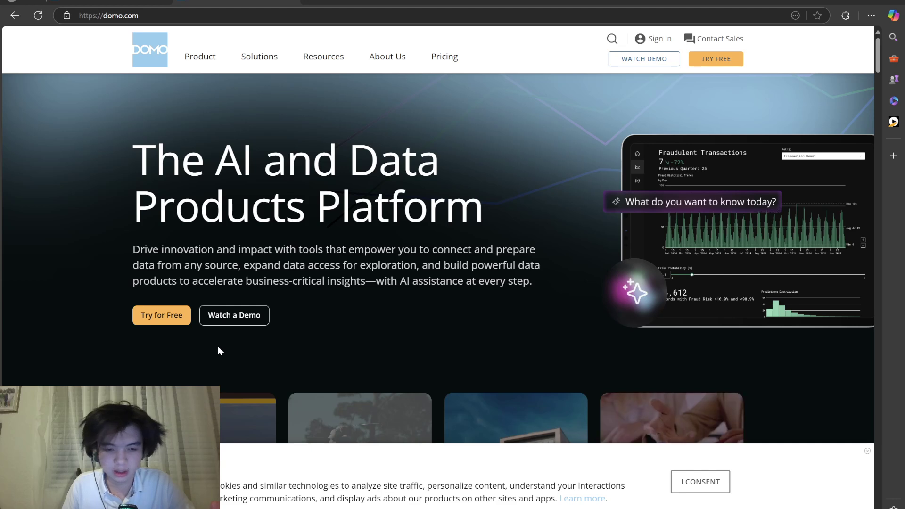
- Complete the sign-up profile with Sales as the team, Data Creator / Analyst as the data role and Owner as the job title
{"action": "left_click", "coordinate": [94, 3]}
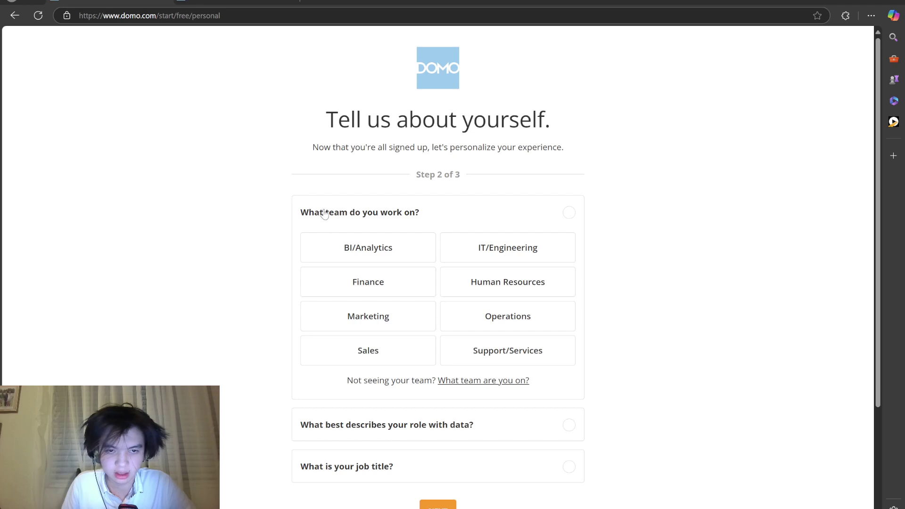
{"action": "right_click", "coordinate": [286, 177]}
{"action": "left_click", "coordinate": [281, 173]}
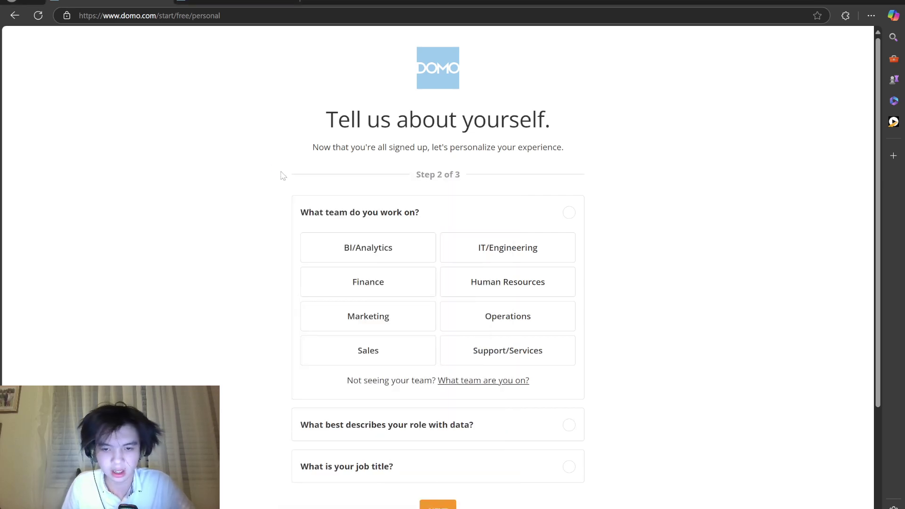
{"action": "left_click", "coordinate": [390, 356]}
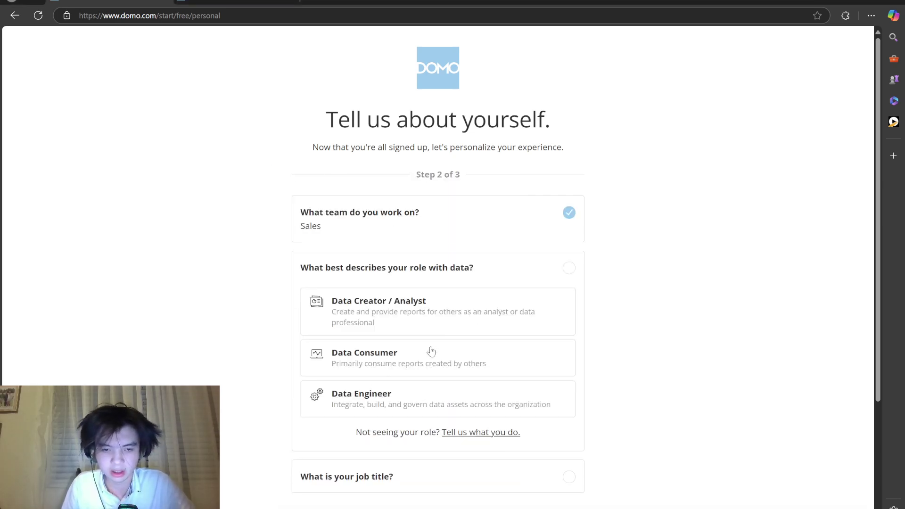
{"action": "left_click", "coordinate": [370, 309]}
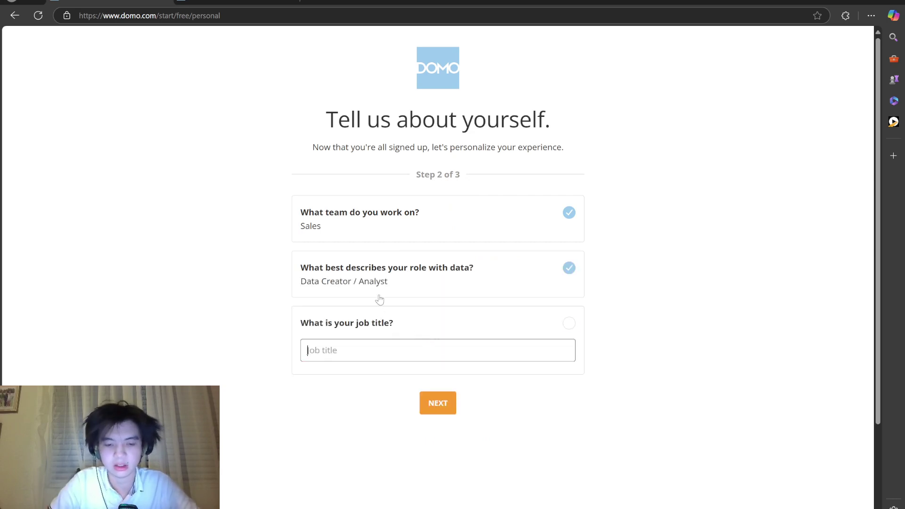
{"action": "type", "text": "Owner"}
{"action": "left_click", "coordinate": [434, 401]}
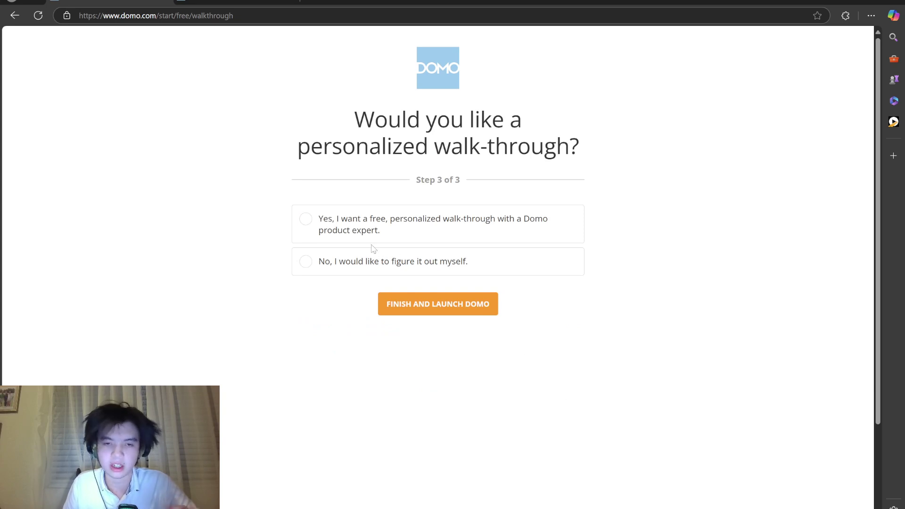
- Close the walk-through scheduler, choose to figure it out without a walk-through, and finish the sign-up to launch Domo
{"action": "left_click", "coordinate": [335, 232]}
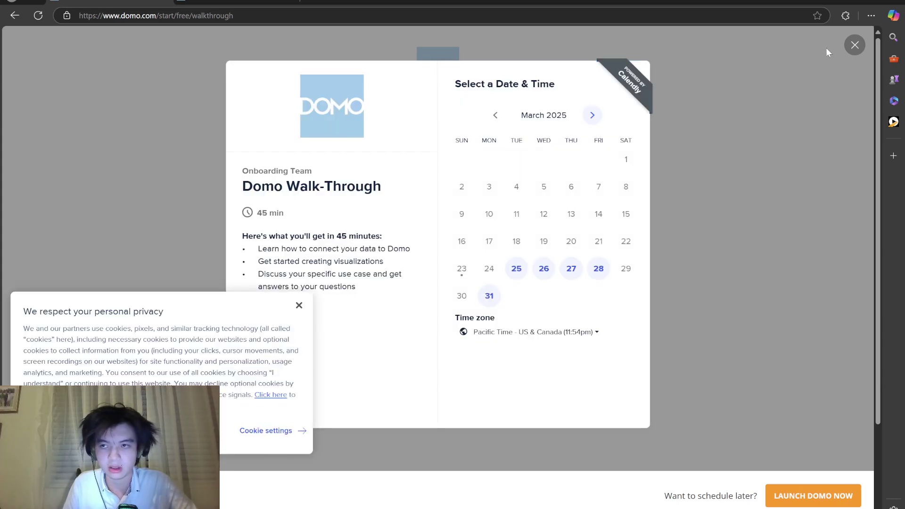
{"action": "left_click", "coordinate": [852, 45]}
{"action": "left_click", "coordinate": [455, 273]}
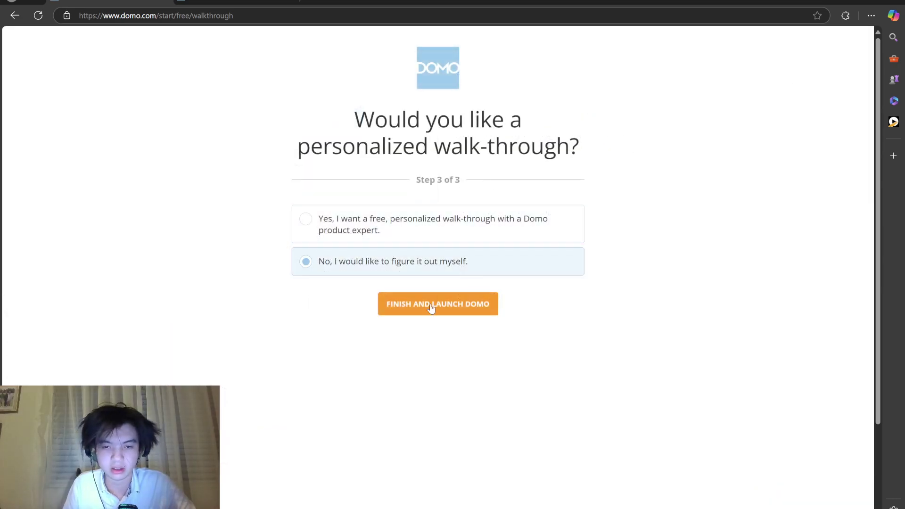
{"action": "left_click", "coordinate": [412, 298]}
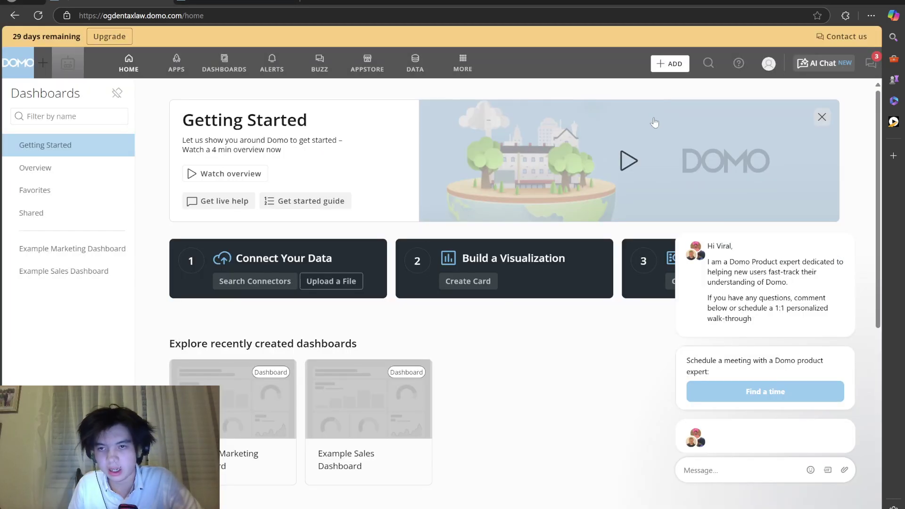
- Dismiss the product expert chat and view the Overview, Favorites and Shared dashboards
{"action": "left_click", "coordinate": [658, 110]}
{"action": "left_click", "coordinate": [852, 232]}
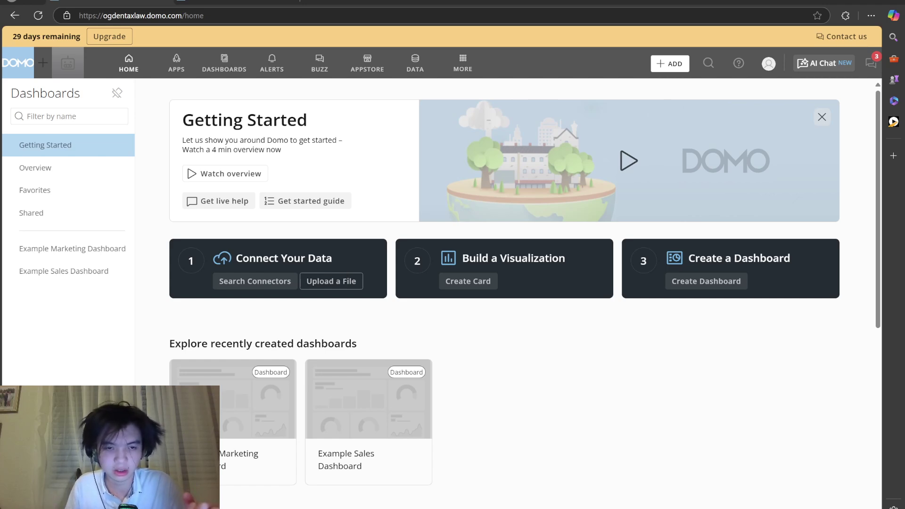
{"action": "left_click", "coordinate": [73, 172]}
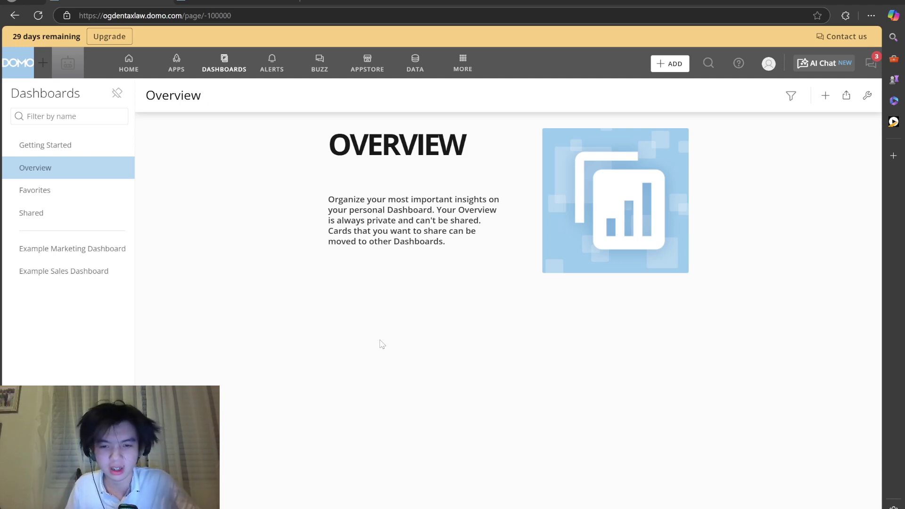
{"action": "left_click", "coordinate": [99, 194]}
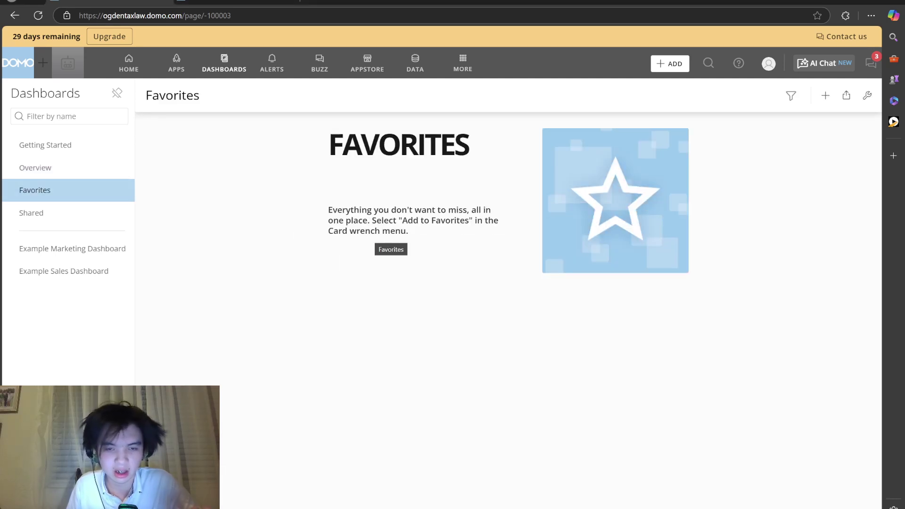
{"action": "left_click", "coordinate": [105, 213]}
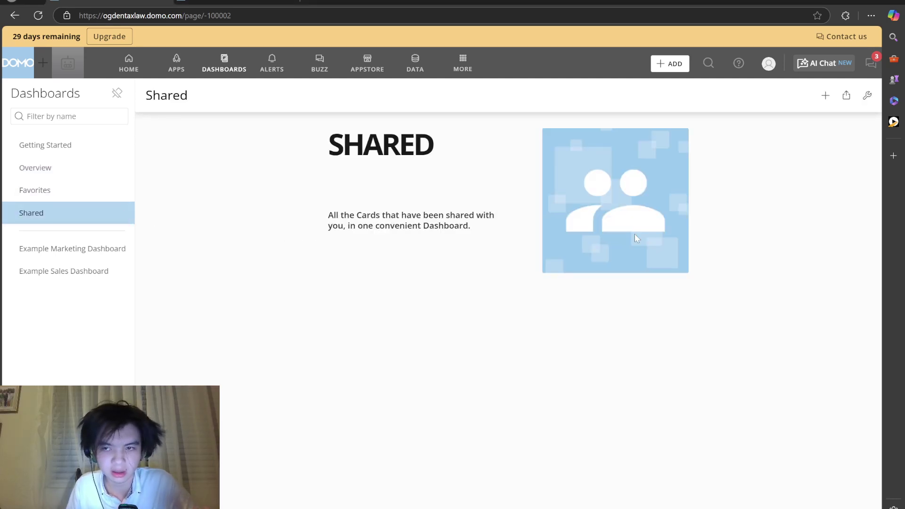
- Add a collection to the Shared dashboard titled "Shared COllection" with the description "asdfasdfasdfasdfewf" and "3" on a second line
{"action": "left_click", "coordinate": [825, 95]}
{"action": "left_click", "coordinate": [792, 125]}
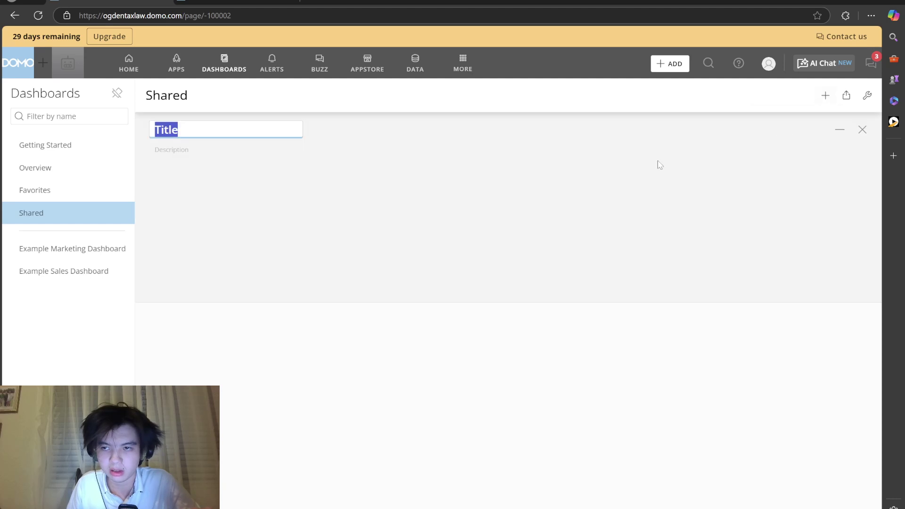
{"action": "type", "text": "Sh"}
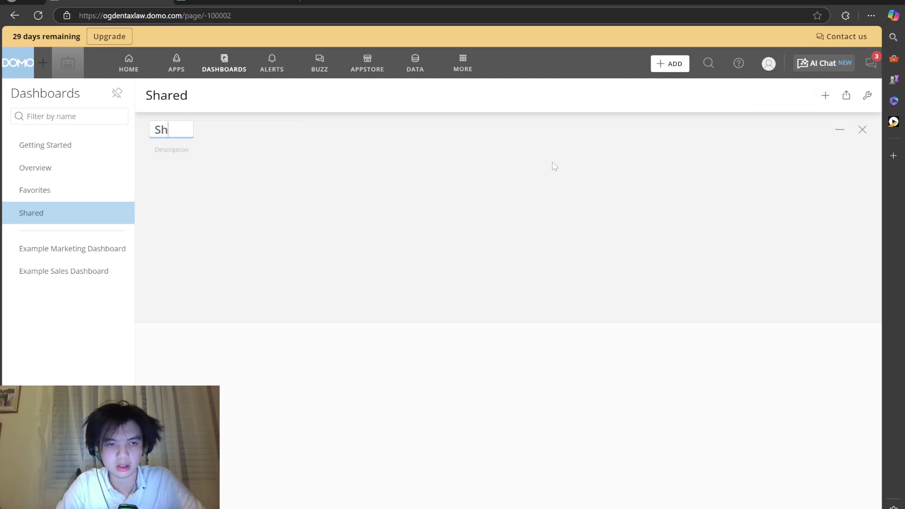
{"action": "type", "text": "ared COllection"}
{"action": "key", "text": "Tab"}
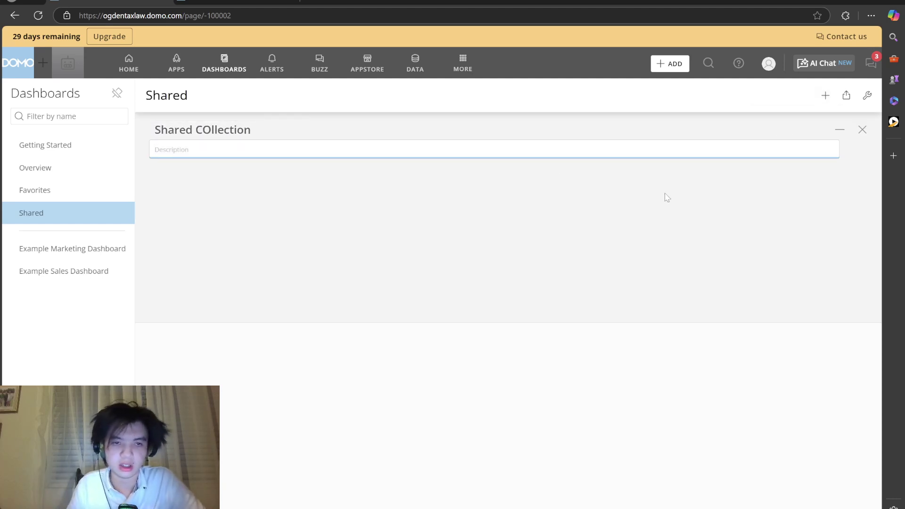
{"action": "type", "text": "asdfasdfasdfasdfewf"}
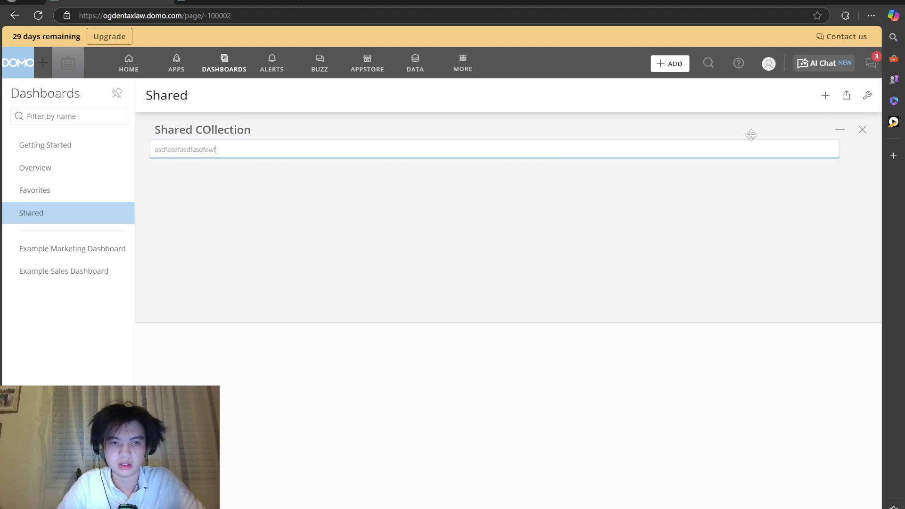
{"action": "key", "text": "Return"}
{"action": "type", "text": "3"}
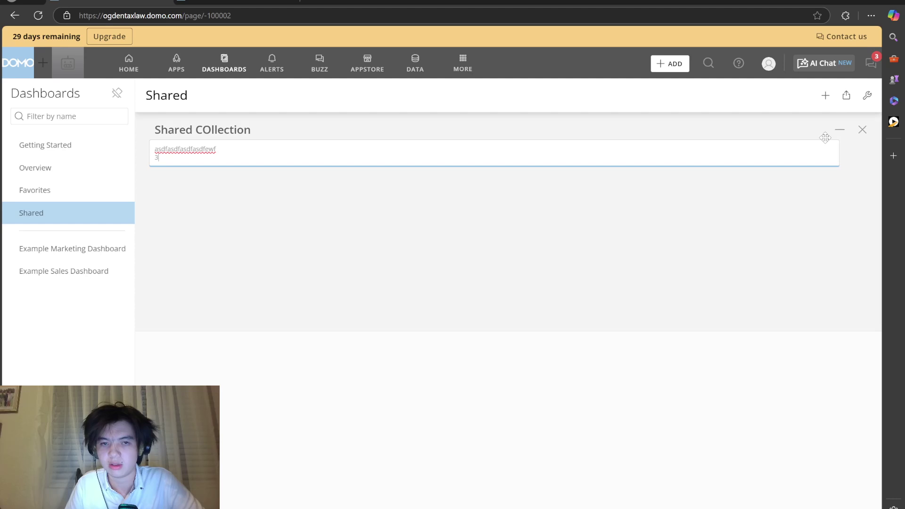
{"action": "left_click", "coordinate": [755, 267]}
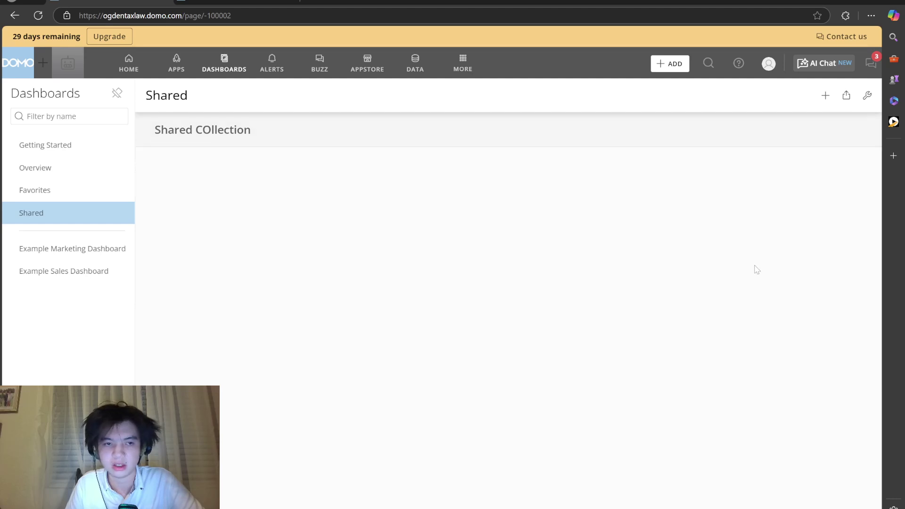
- Check the Shared dashboard's sharing options and return to the Getting Started page
{"action": "left_click", "coordinate": [846, 95]}
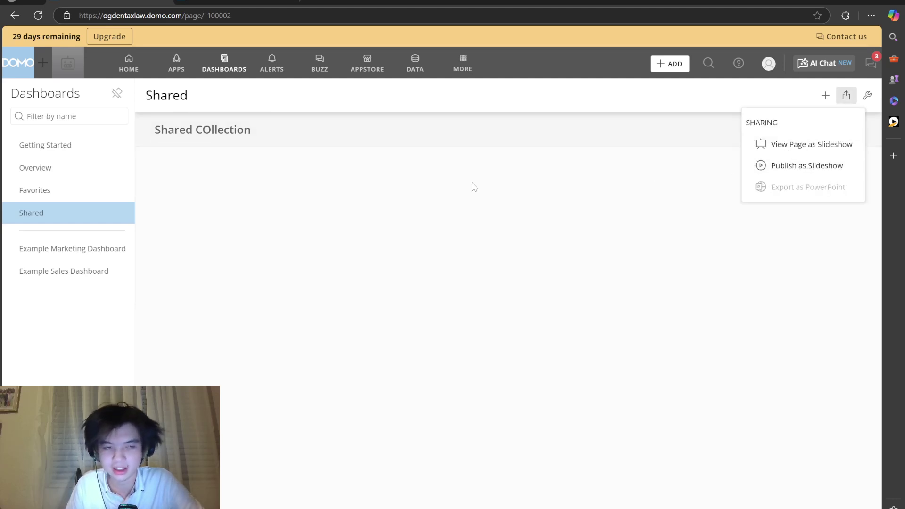
{"action": "left_click", "coordinate": [70, 150]}
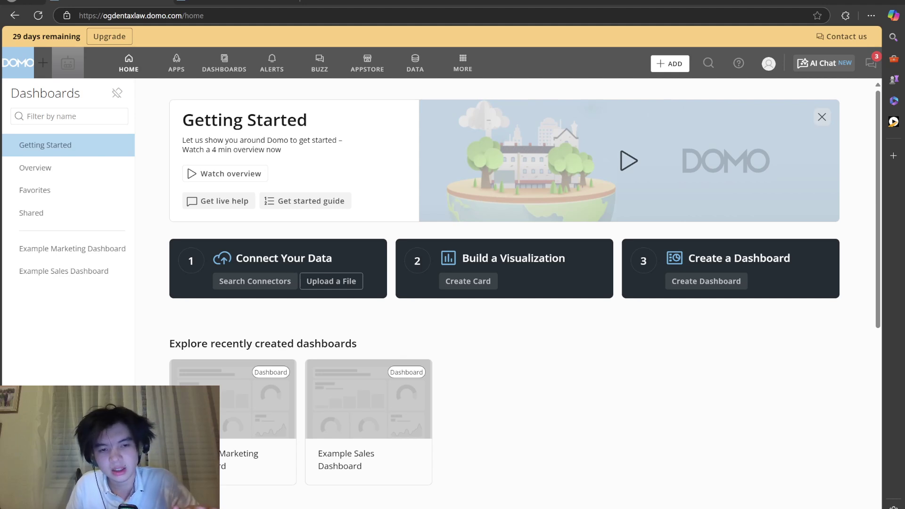
- Browse the full catalogue of data connectors available for adding new data
{"action": "left_click", "coordinate": [237, 282]}
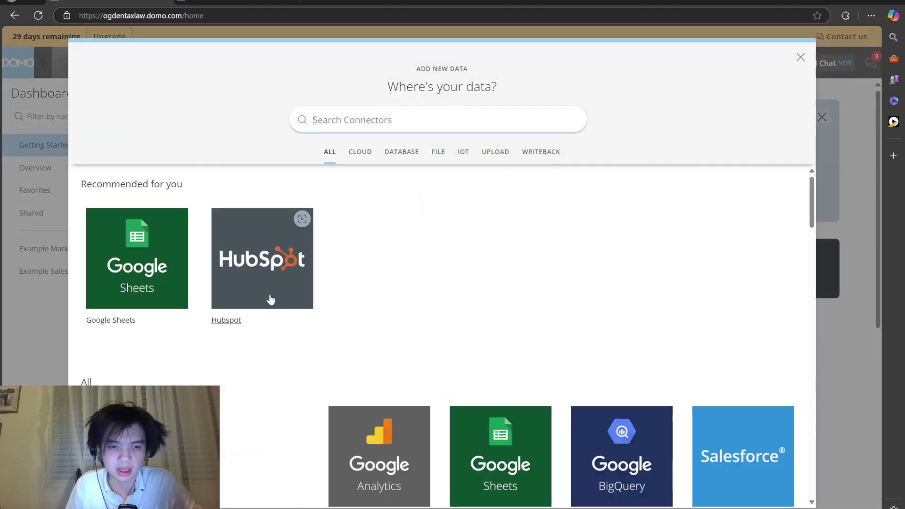
{"action": "scroll", "coordinate": [239, 297], "scroll_direction": "down", "scroll_amount": 10}
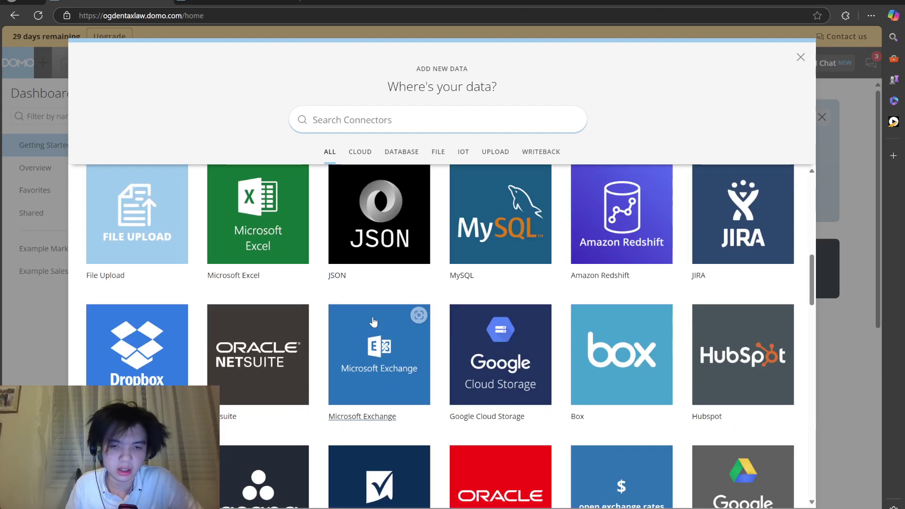
{"action": "scroll", "coordinate": [374, 321], "scroll_direction": "down", "scroll_amount": 20}
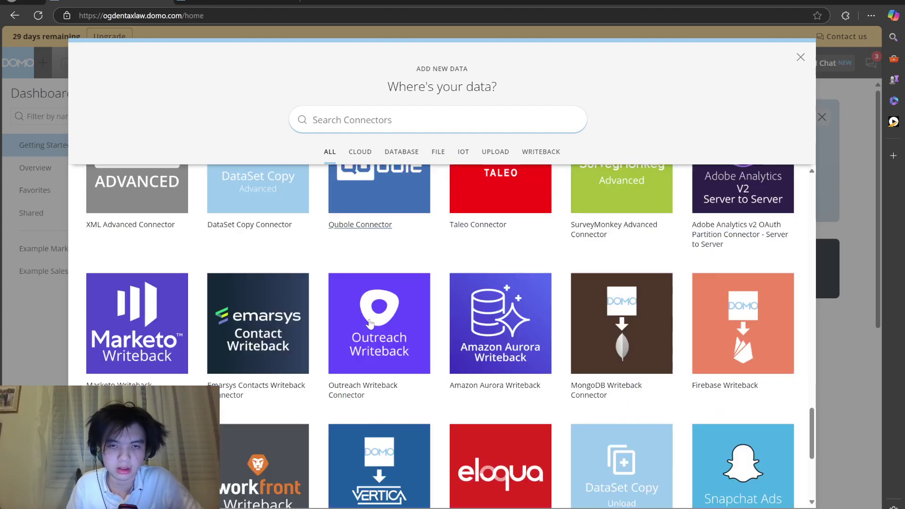
{"action": "scroll", "coordinate": [370, 323], "scroll_direction": "down", "scroll_amount": 20}
{"action": "scroll", "coordinate": [374, 320], "scroll_direction": "up", "scroll_amount": 5}
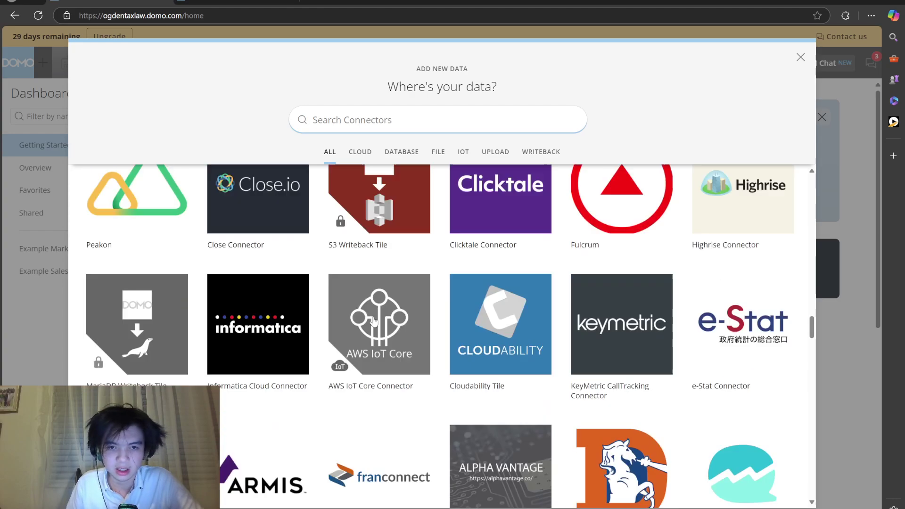
{"action": "scroll", "coordinate": [373, 321], "scroll_direction": "up", "scroll_amount": 20}
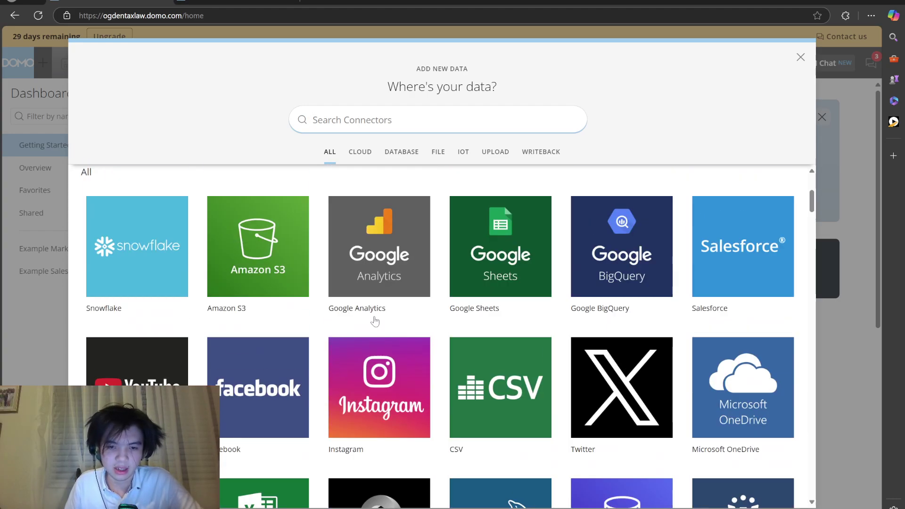
{"action": "scroll", "coordinate": [373, 321], "scroll_direction": "up", "scroll_amount": 4}
{"action": "scroll", "coordinate": [374, 321], "scroll_direction": "down", "scroll_amount": 5}
- Look at the Instagram Connector's description and credentials page, and leave without connecting an account
{"action": "left_click", "coordinate": [402, 373]}
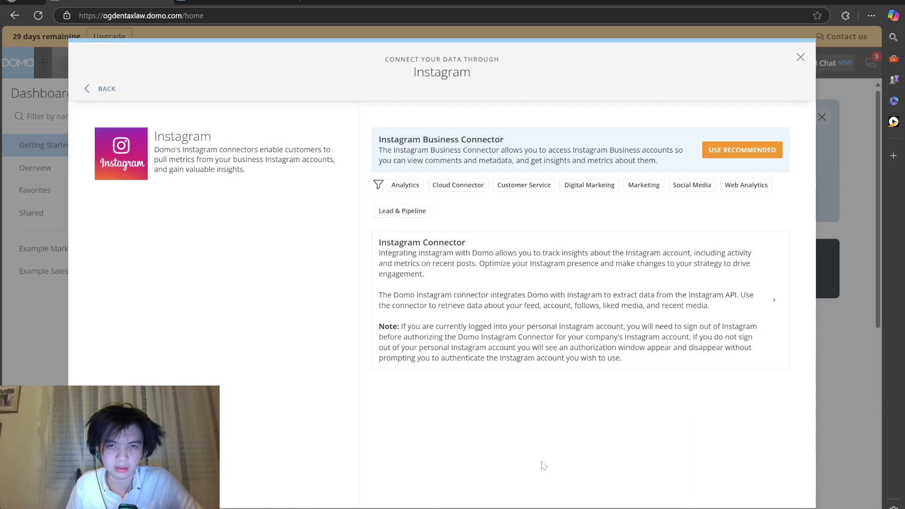
{"action": "left_click", "coordinate": [423, 212]}
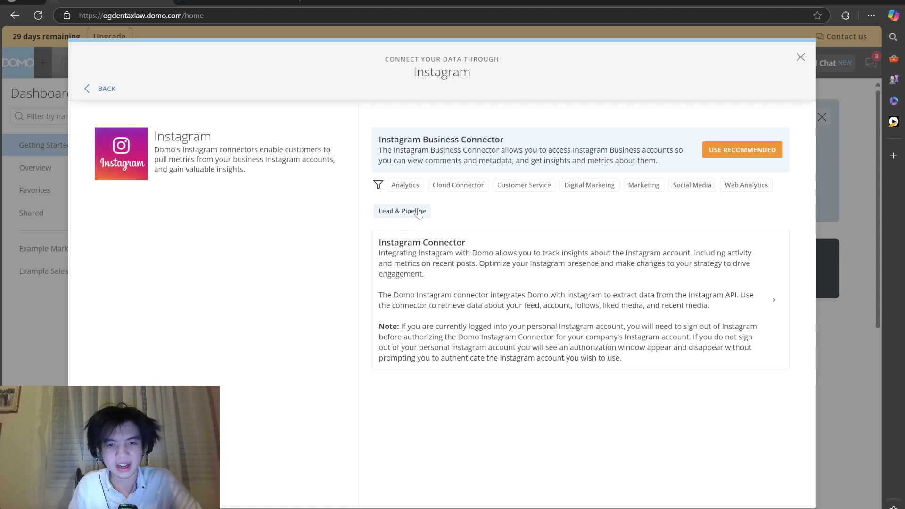
{"action": "left_click", "coordinate": [469, 247]}
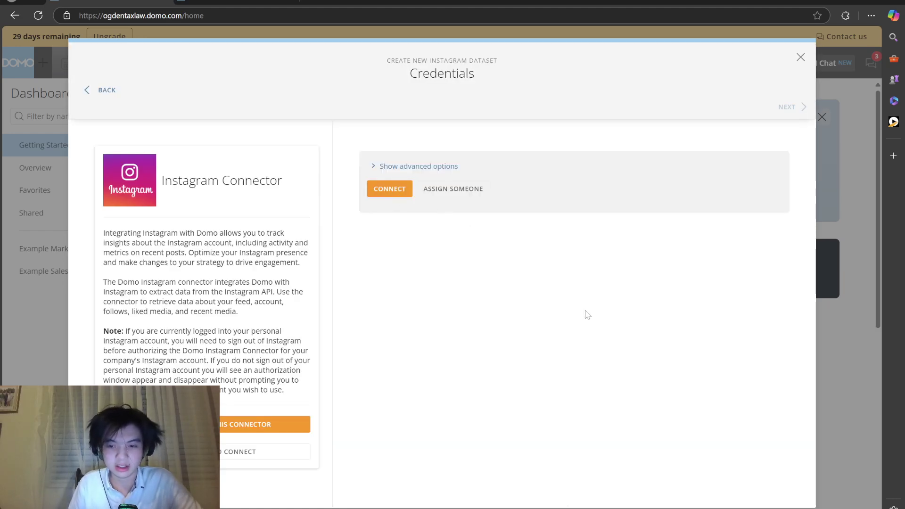
{"action": "left_click", "coordinate": [800, 57]}
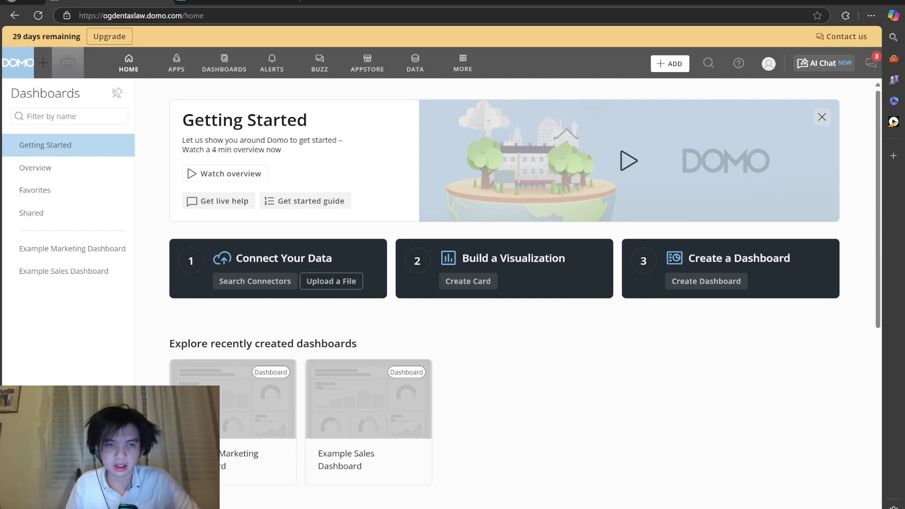
- Start a visualization card using the online data editor and title its new DataSet "Video Example"
{"action": "left_click", "coordinate": [488, 278]}
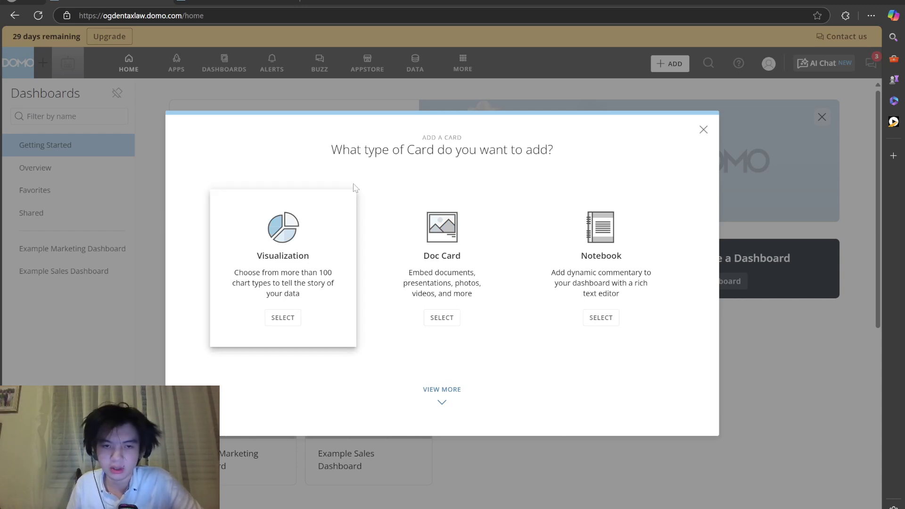
{"action": "left_click", "coordinate": [319, 307]}
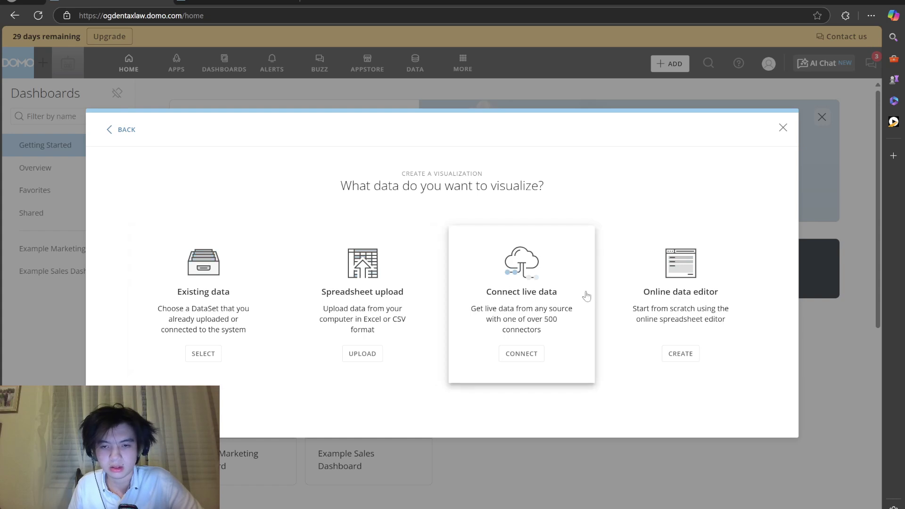
{"action": "left_click", "coordinate": [626, 302]}
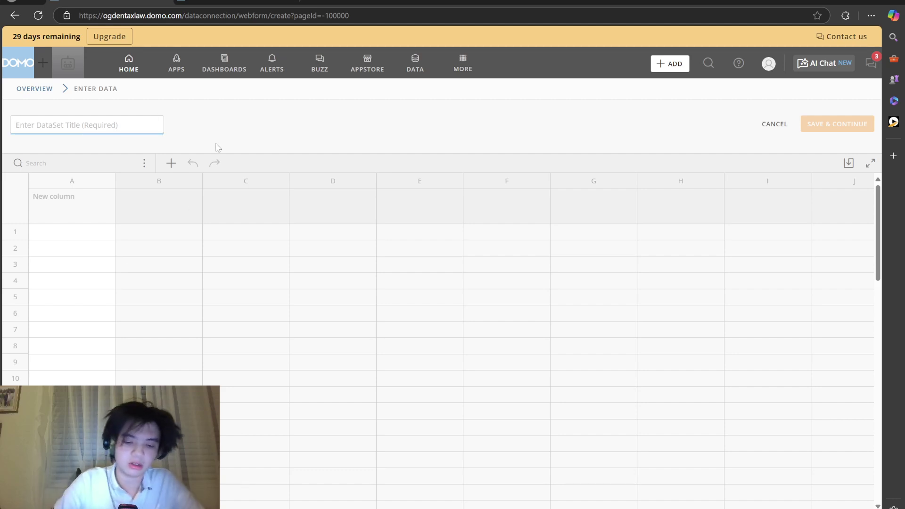
{"action": "type", "text": "Video Example"}
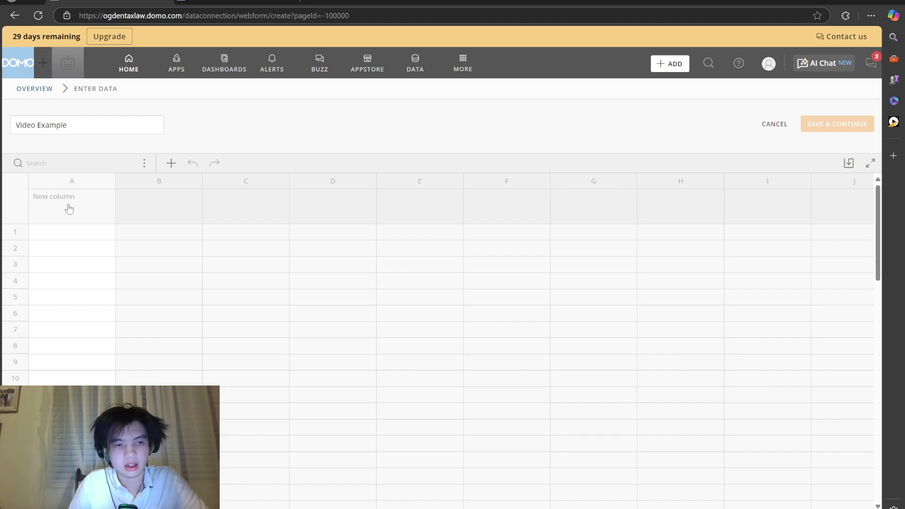
- Name the DataSet's first three columns "Watch Time", "RPM" and "CTR"
{"action": "left_click", "coordinate": [69, 234]}
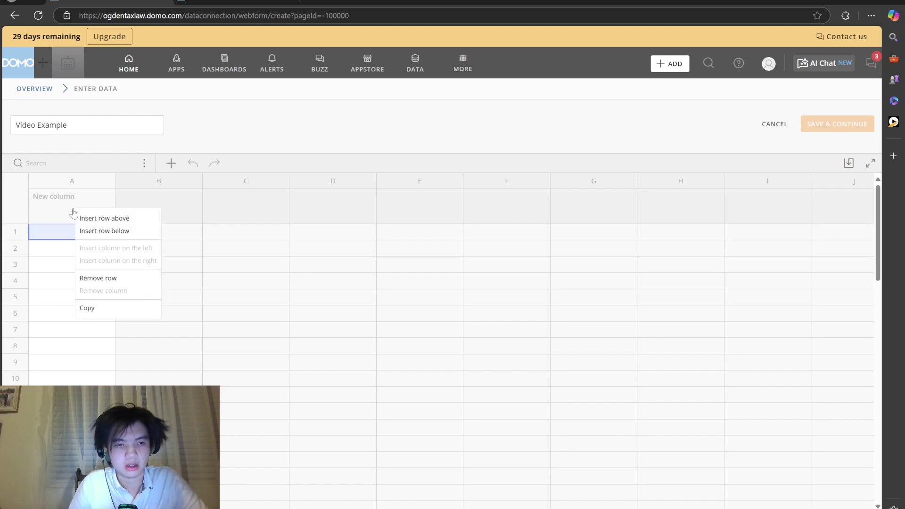
{"action": "right_click", "coordinate": [74, 209]}
{"action": "left_click", "coordinate": [46, 230]}
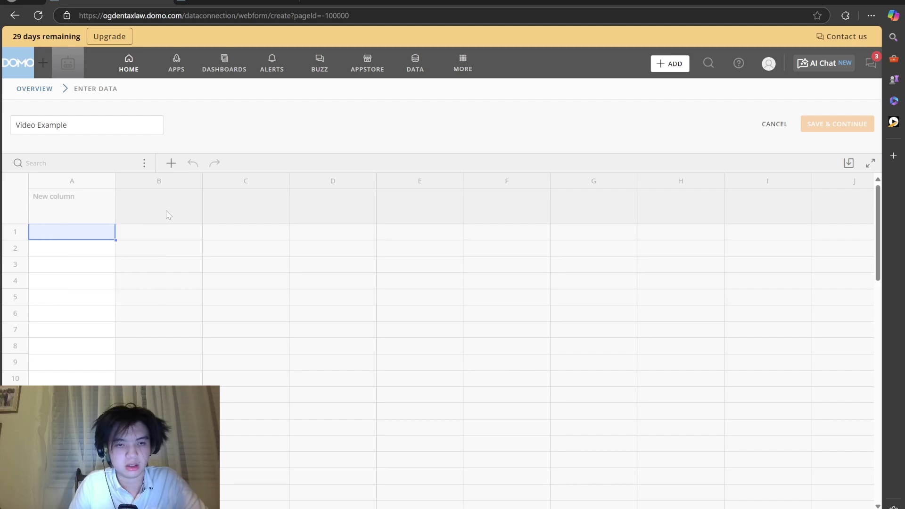
{"action": "left_click", "coordinate": [86, 216]}
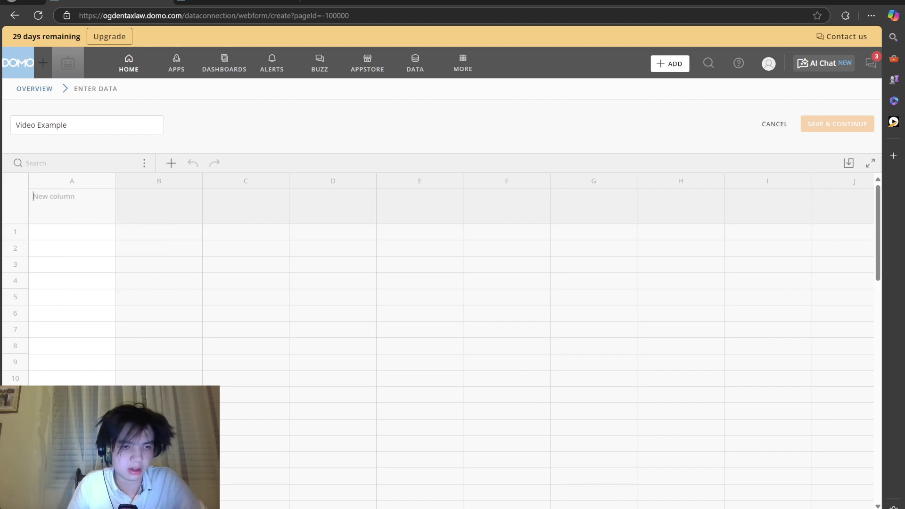
{"action": "key", "text": "ctrl+plus"}
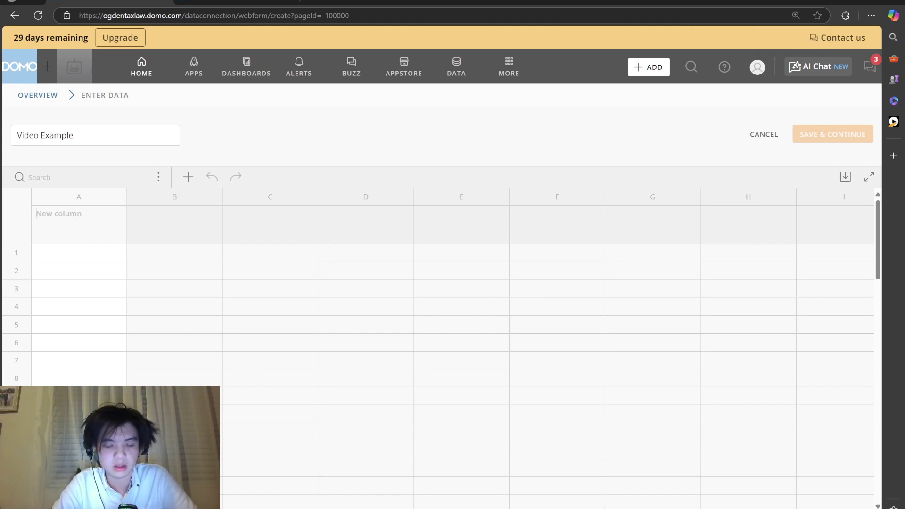
{"action": "type", "text": "Watch Time"}
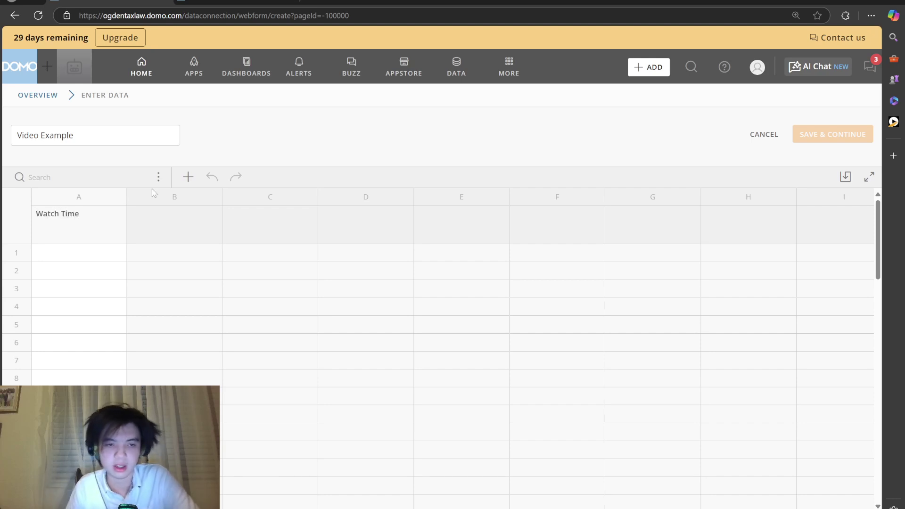
{"action": "left_click", "coordinate": [205, 231]}
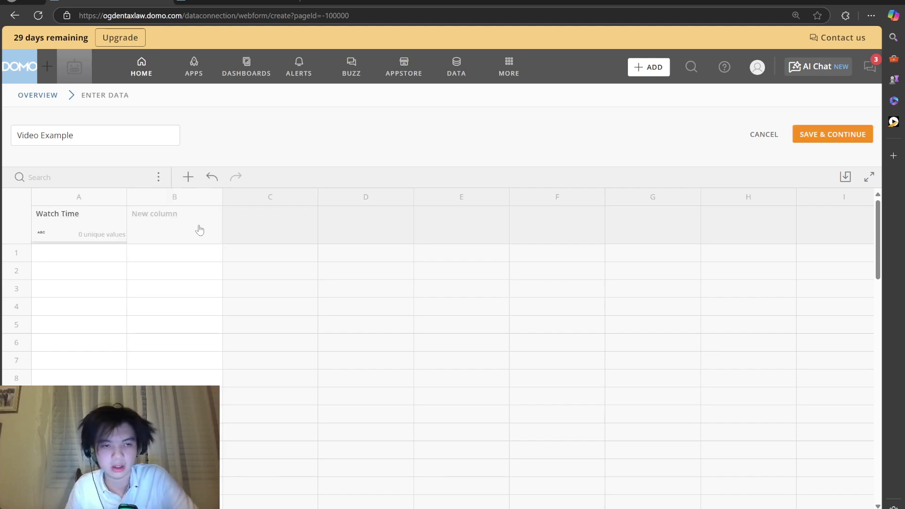
{"action": "type", "text": "RPM"}
{"action": "left_click", "coordinate": [241, 234]}
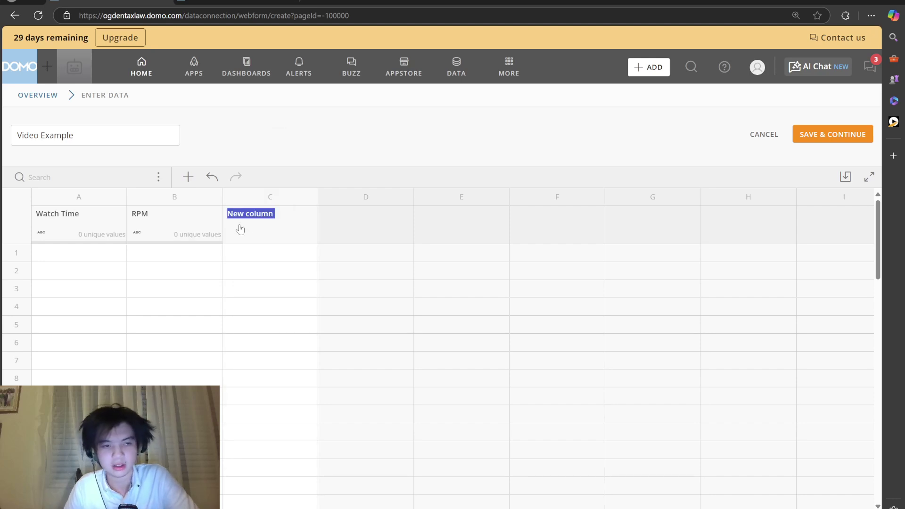
{"action": "type", "text": "CTR"}
- Enter "Thu: 4h" in the first Watch Time row and "2*2=" in the second
{"action": "left_click", "coordinate": [109, 255]}
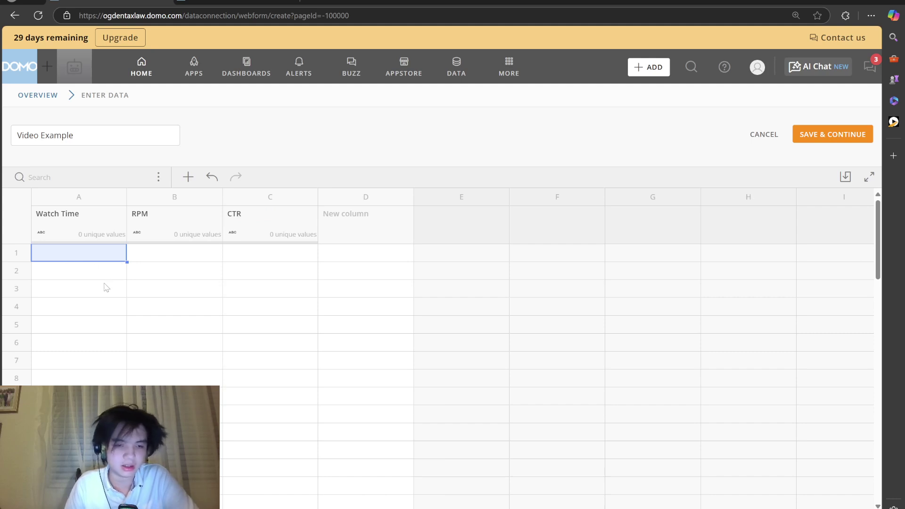
{"action": "type", "text": "Thu: 4h"}
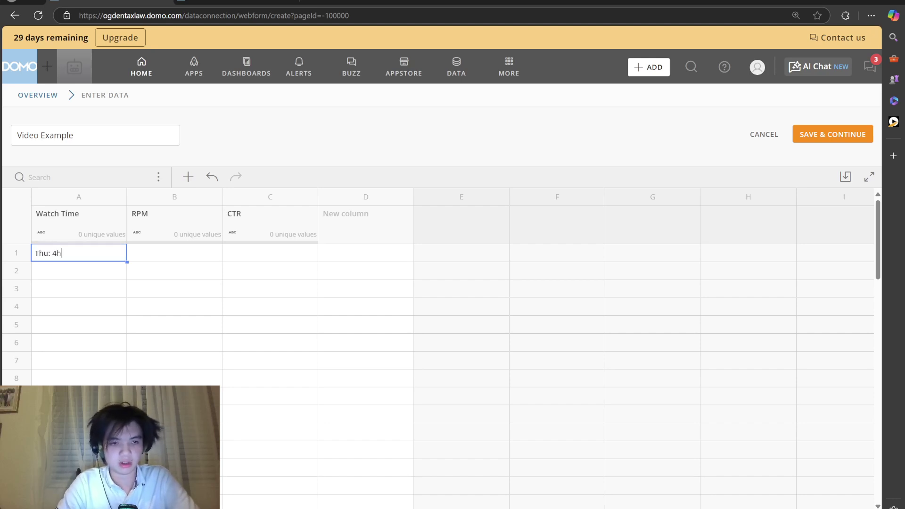
{"action": "left_click", "coordinate": [73, 272]}
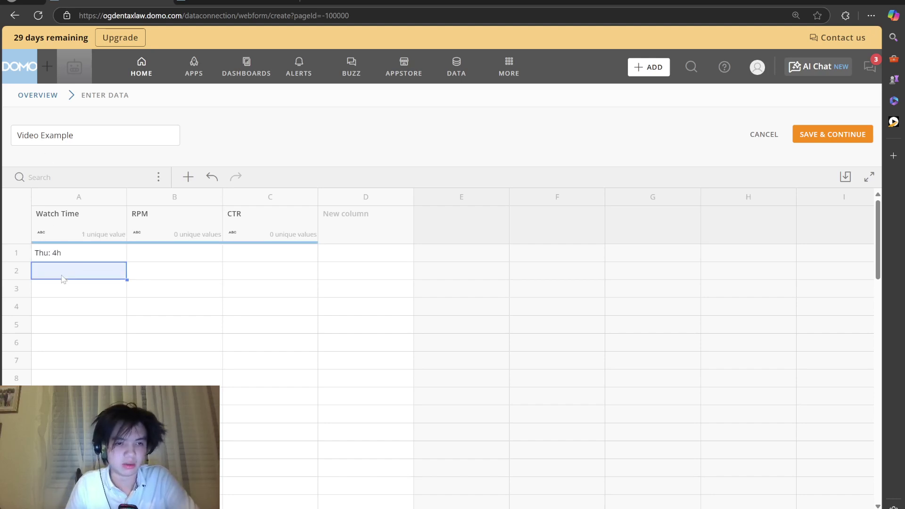
{"action": "key", "text": "Return"}
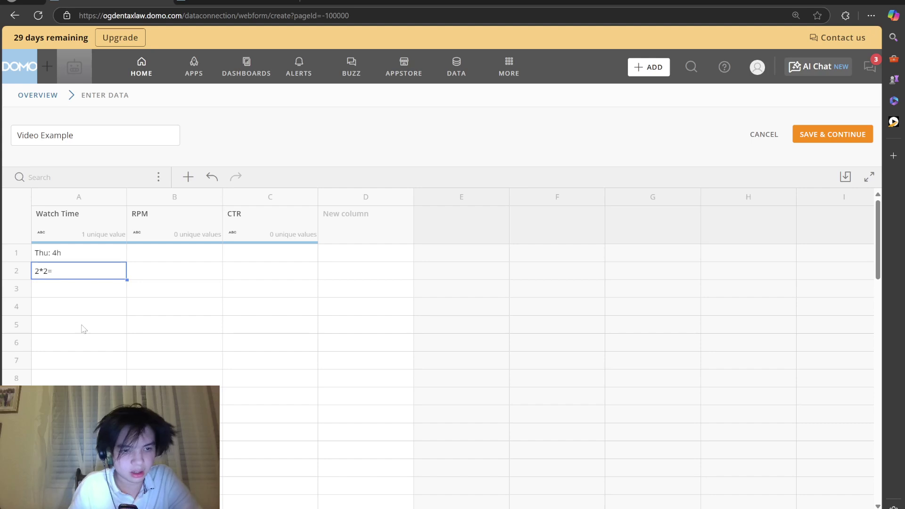
{"action": "left_click", "coordinate": [101, 298]}
- Clear the "Thu: 4h" entry from the first Watch Time row and keep "2*2=" in the second
{"action": "left_click_drag", "start_coordinate": [114, 274], "coordinate": [136, 339]}
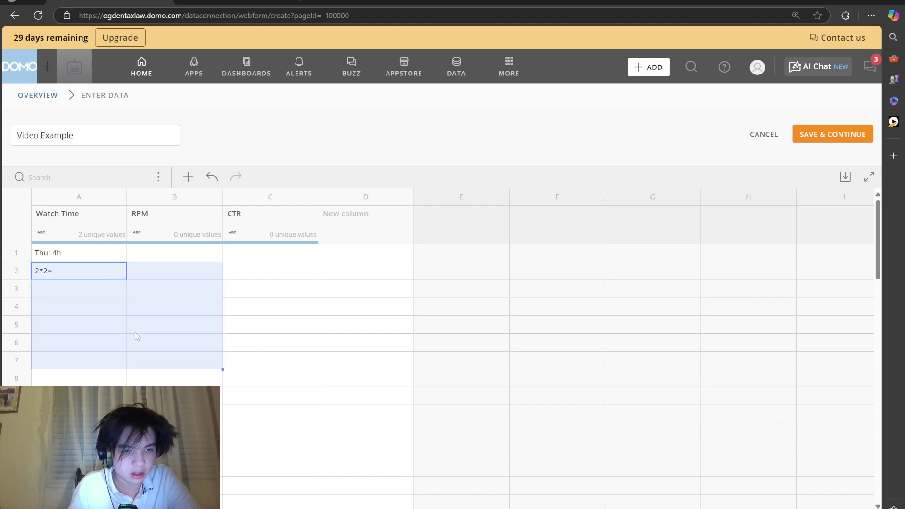
{"action": "left_click", "coordinate": [132, 324]}
{"action": "left_click", "coordinate": [91, 276]}
{"action": "key", "text": "Return"}
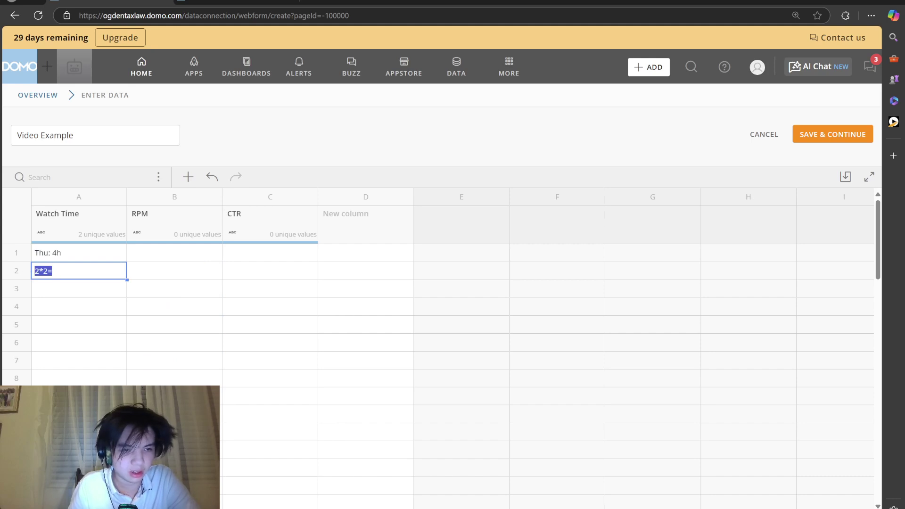
{"action": "key", "text": "Right"}
{"action": "key", "text": "shift+Left"}
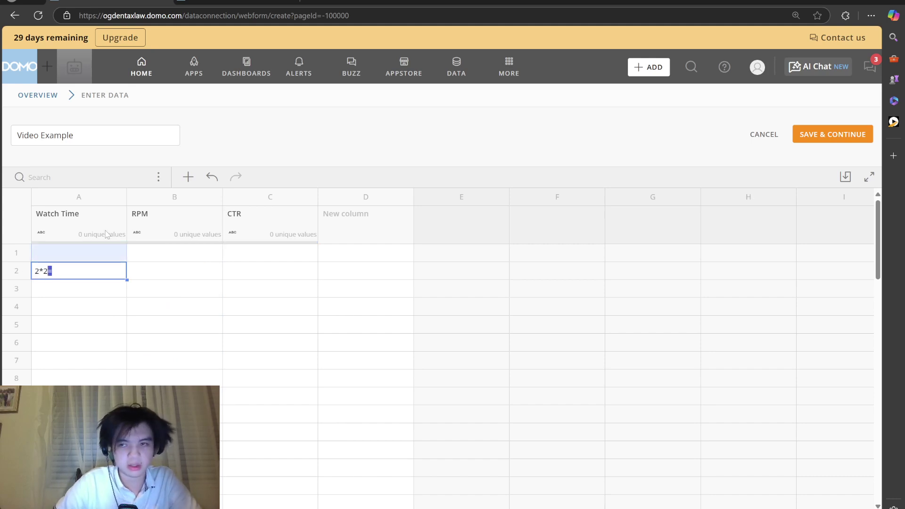
{"action": "left_click", "coordinate": [120, 293]}
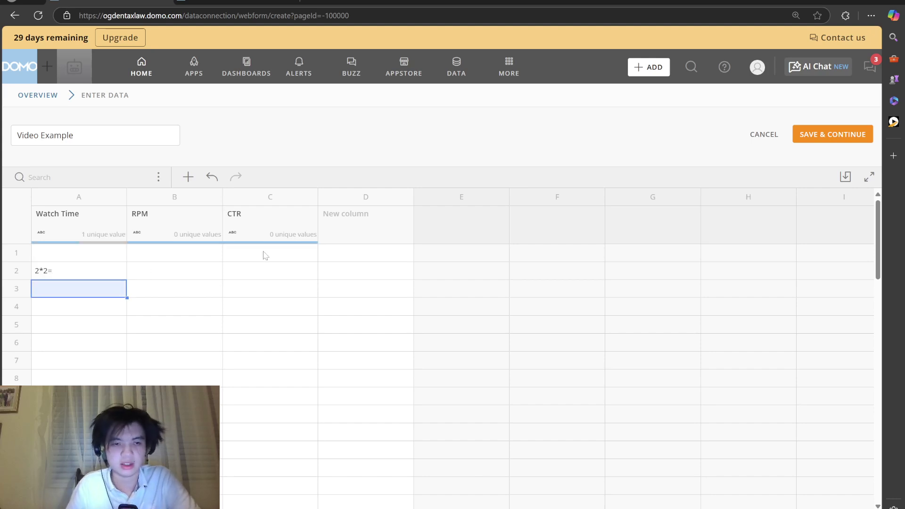
- Save the DataSet with Domo as its cloud integration and continue to the chart editor
{"action": "left_click", "coordinate": [849, 136]}
{"action": "left_click", "coordinate": [406, 275]}
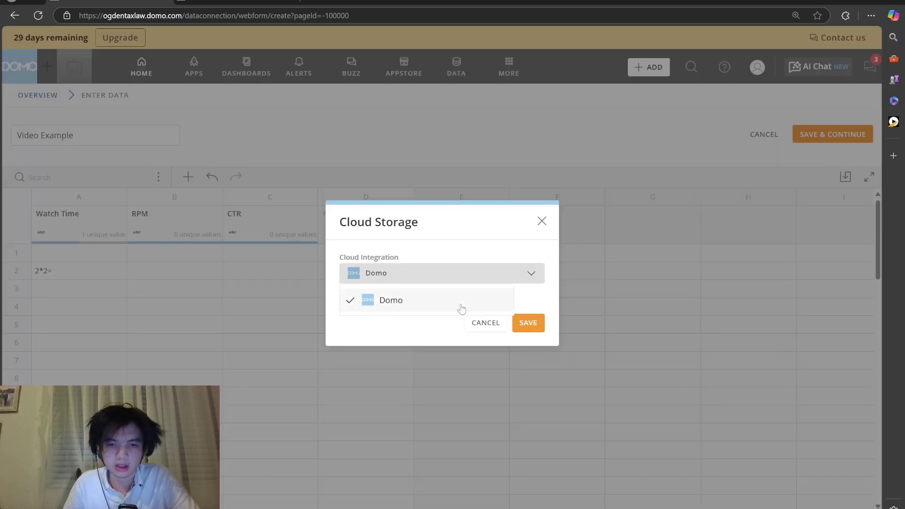
{"action": "left_click", "coordinate": [411, 258]}
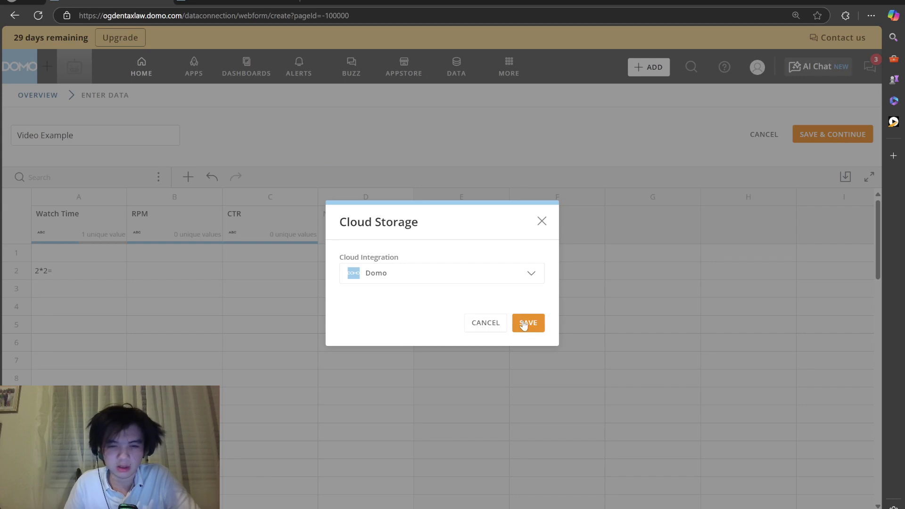
{"action": "left_click", "coordinate": [524, 324]}
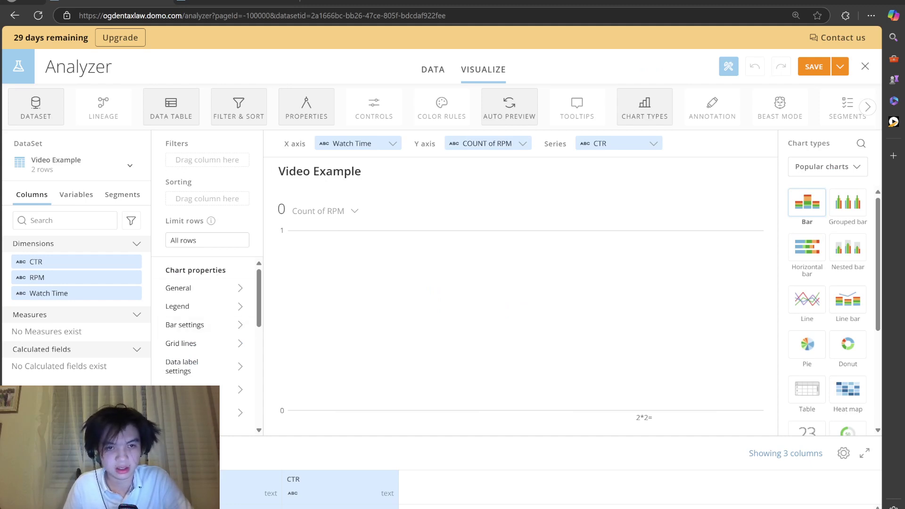
- Look through the chart properties, including the general, legend, bar, grid line and data label settings
{"action": "left_click", "coordinate": [226, 288]}
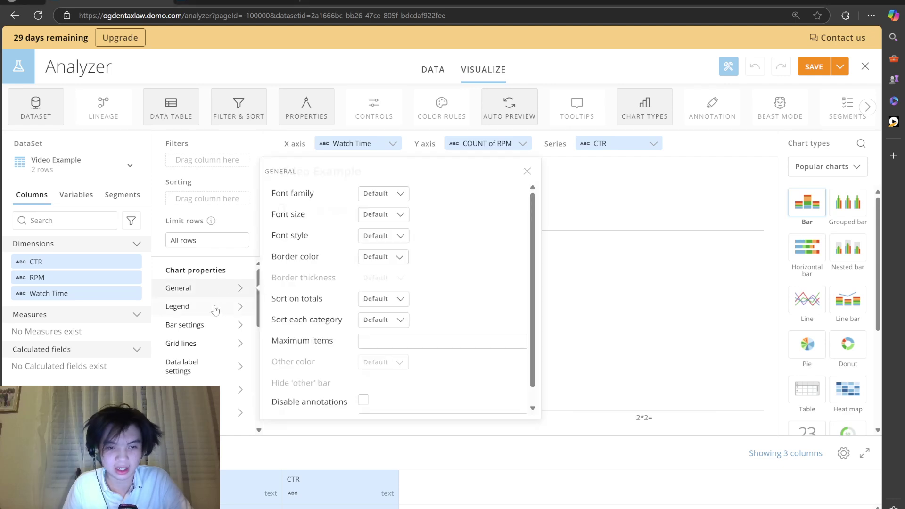
{"action": "left_click", "coordinate": [214, 306]}
{"action": "left_click", "coordinate": [221, 327]}
{"action": "left_click", "coordinate": [217, 343]}
{"action": "double_click", "coordinate": [178, 368]}
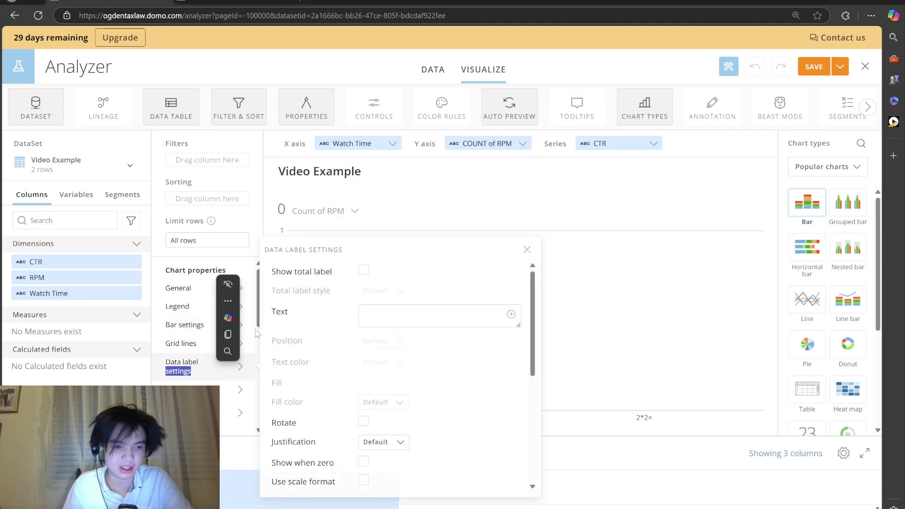
{"action": "scroll", "coordinate": [212, 330], "scroll_direction": "down", "scroll_amount": 4}
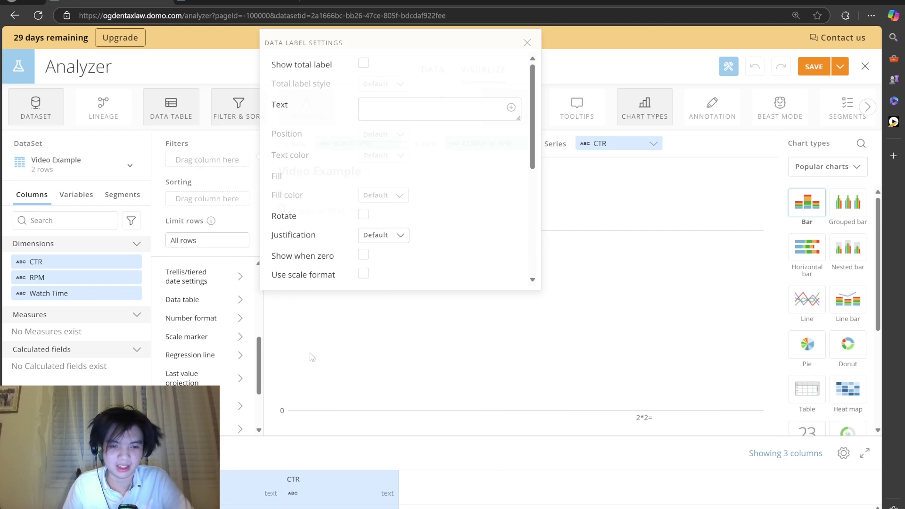
{"action": "scroll", "coordinate": [252, 347], "scroll_direction": "down", "scroll_amount": 3}
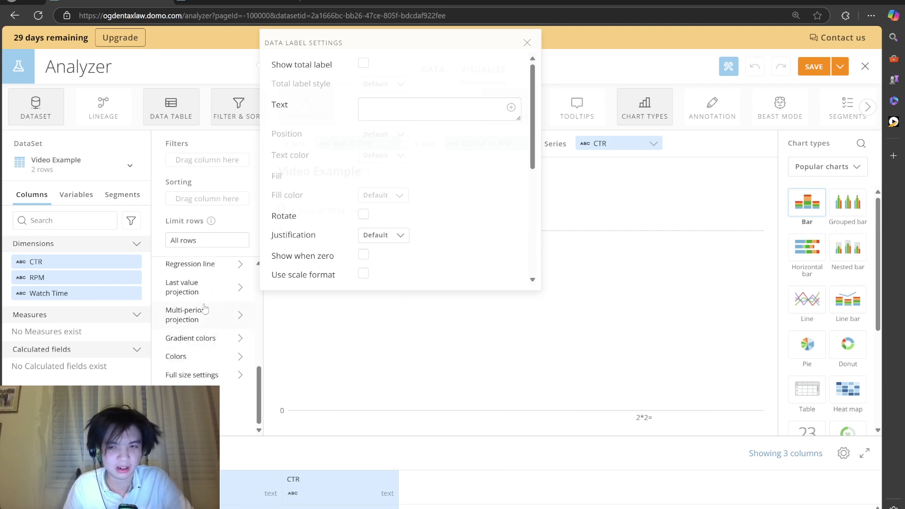
{"action": "scroll", "coordinate": [204, 309], "scroll_direction": "up", "scroll_amount": 7}
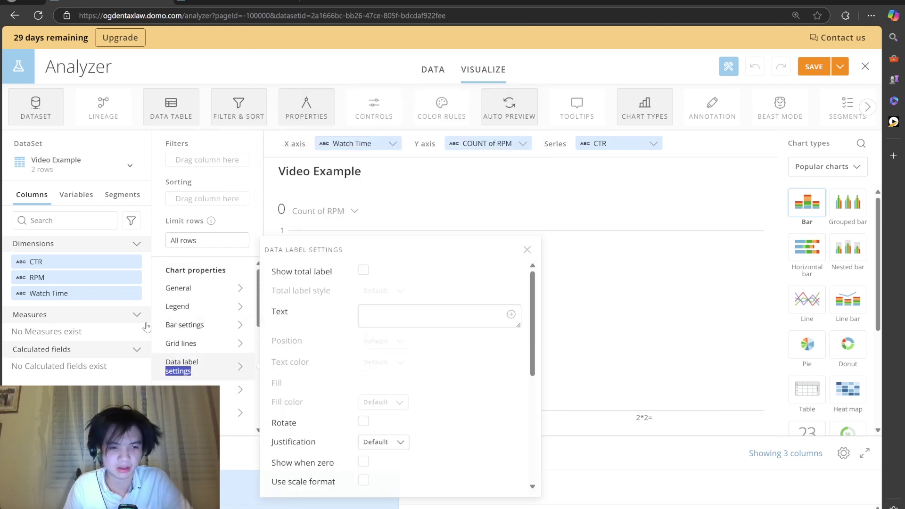
- Check the DataSet's variables and segments for items available to the chart
{"action": "left_click", "coordinate": [75, 197]}
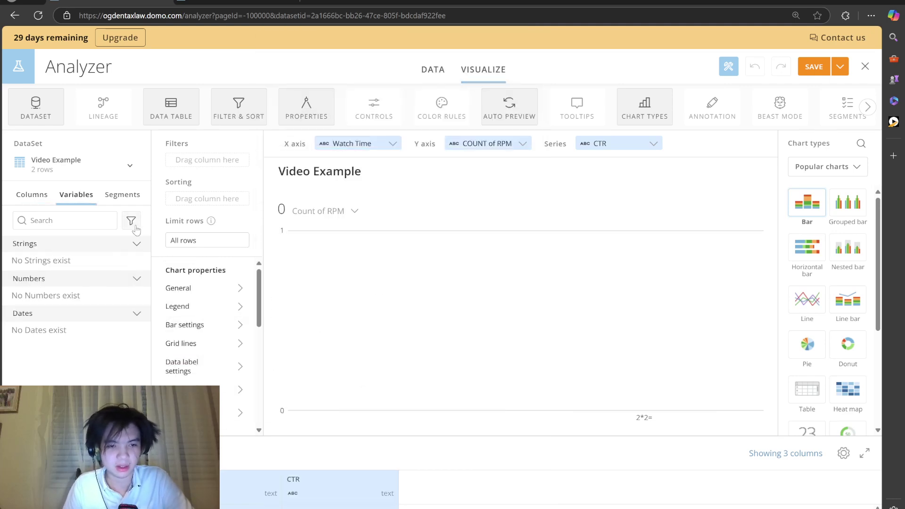
{"action": "left_click", "coordinate": [117, 202]}
{"action": "left_click", "coordinate": [78, 198]}
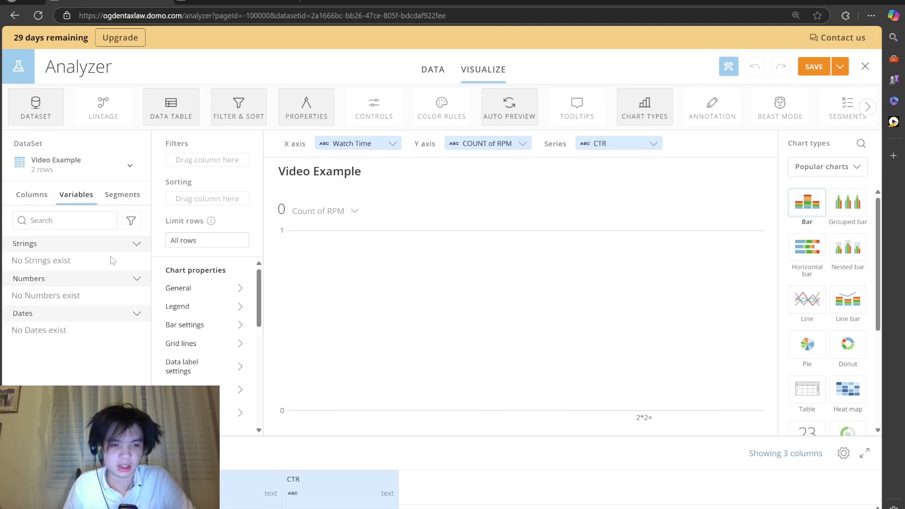
{"action": "right_click", "coordinate": [95, 261]}
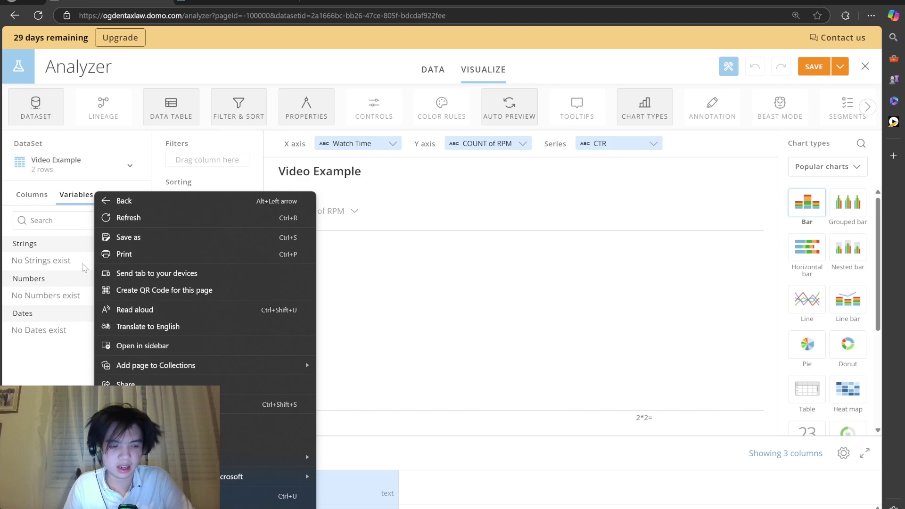
{"action": "left_click", "coordinate": [85, 266]}
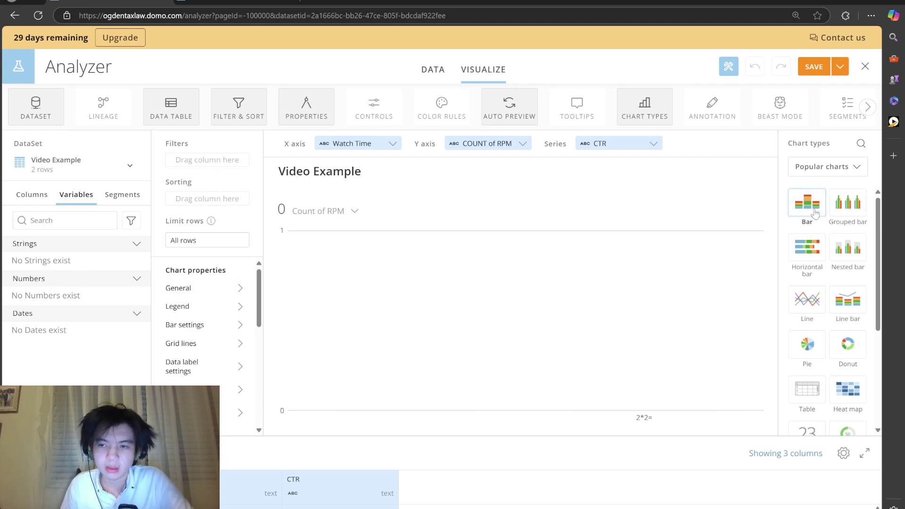
- Change the chart to the Line type and set its summary number column to Watch Time
{"action": "left_click", "coordinate": [807, 252]}
{"action": "left_click", "coordinate": [807, 257]}
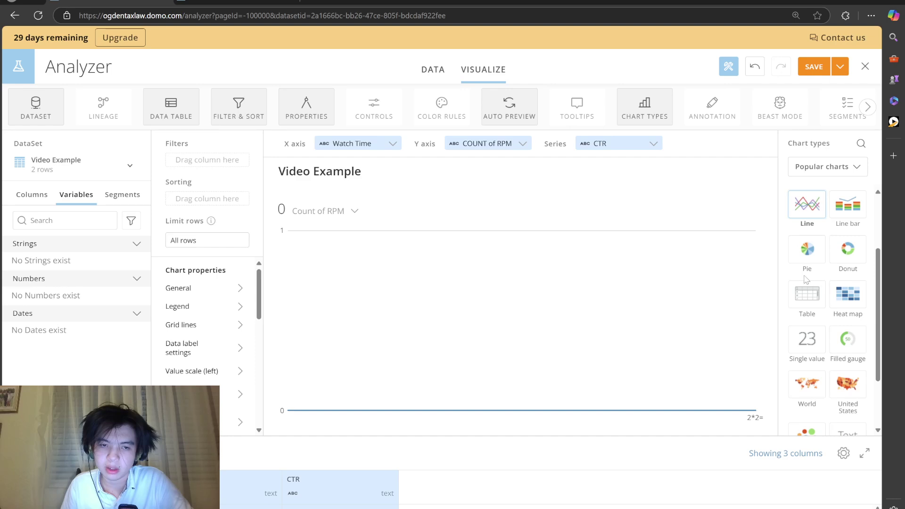
{"action": "left_click", "coordinate": [325, 213]}
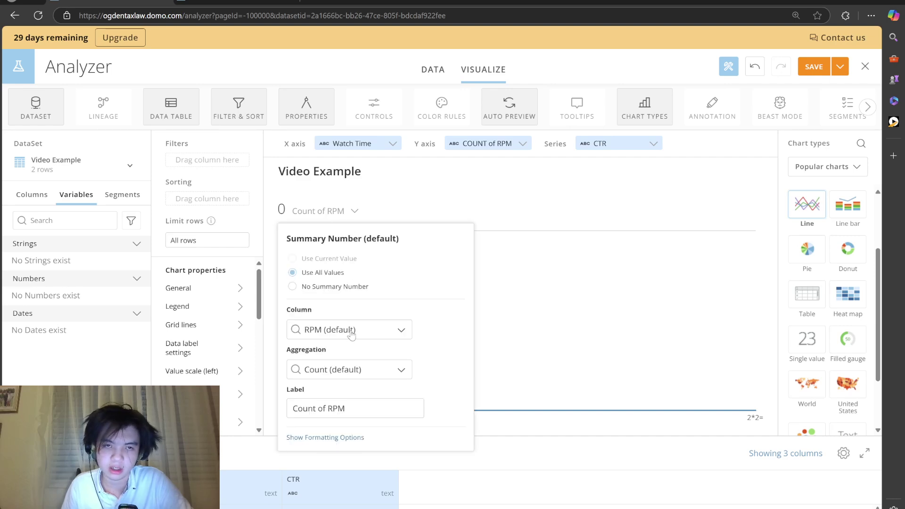
{"action": "left_click", "coordinate": [376, 335]}
{"action": "left_click", "coordinate": [350, 391]}
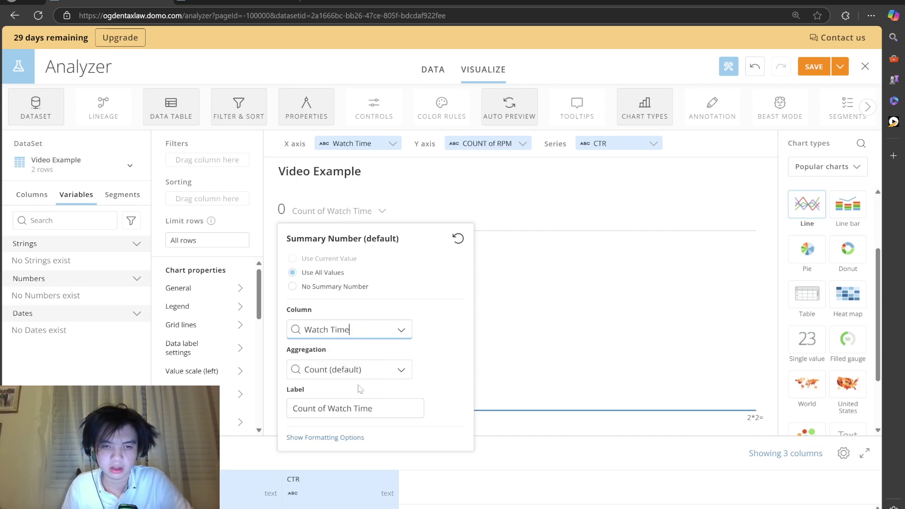
{"action": "left_click", "coordinate": [478, 307]}
- Try the Pie chart type and switch the card to a Single value chart
{"action": "left_click", "coordinate": [807, 248]}
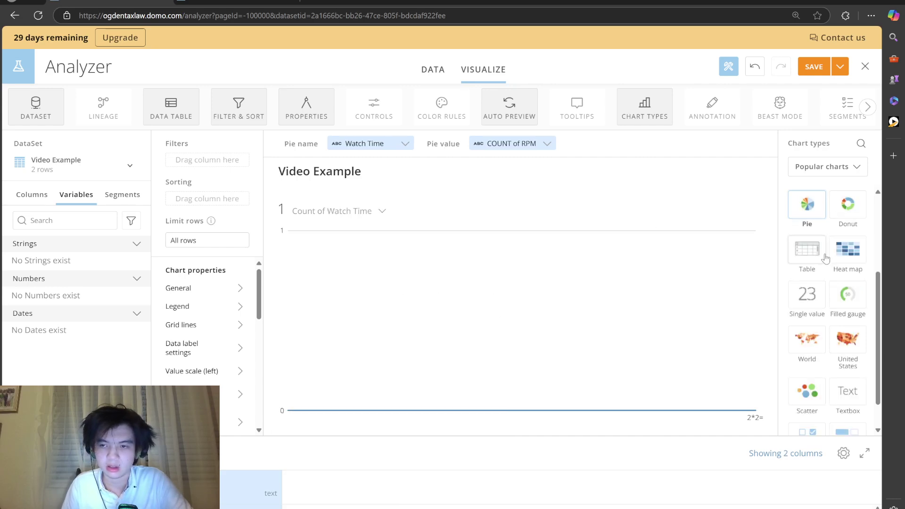
{"action": "left_click", "coordinate": [809, 311]}
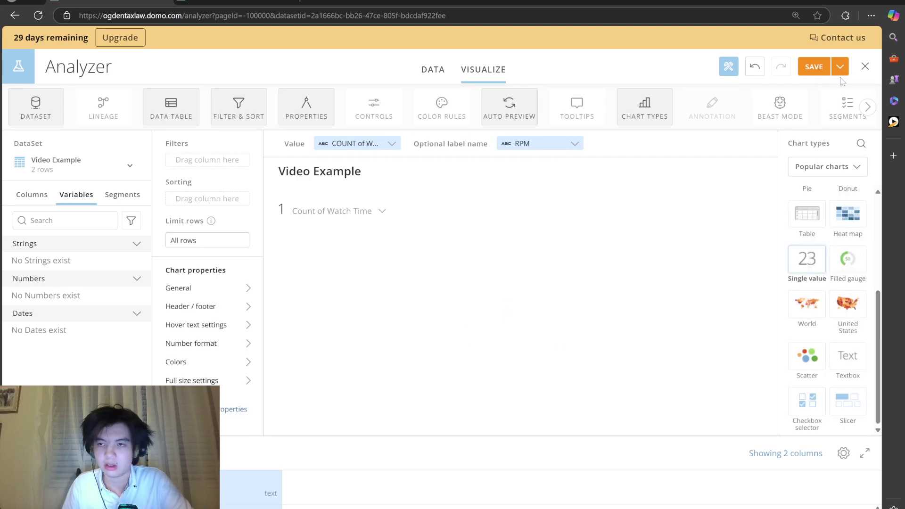
{"action": "left_click", "coordinate": [728, 67]}
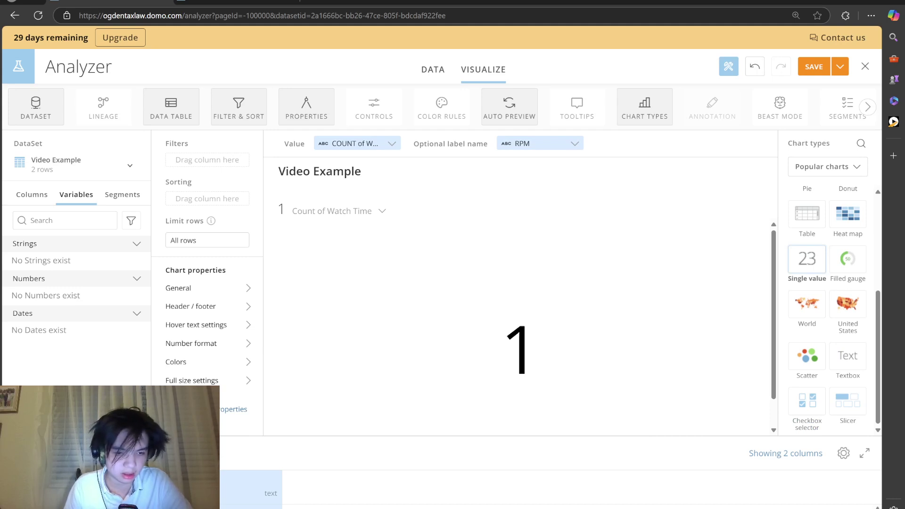
- Examine the Video Example DataSet's rows in the data view and the actions available on its Watch Time cells
{"action": "left_click", "coordinate": [207, 486]}
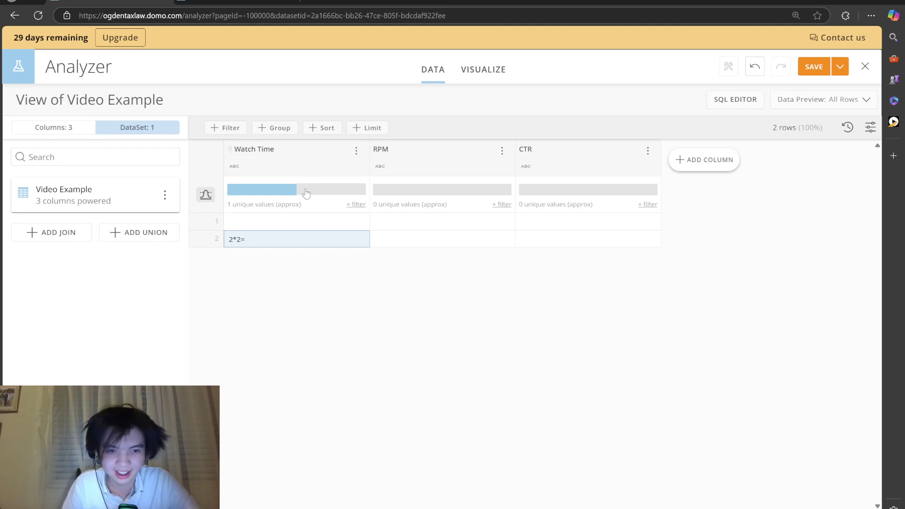
{"action": "left_click", "coordinate": [288, 229]}
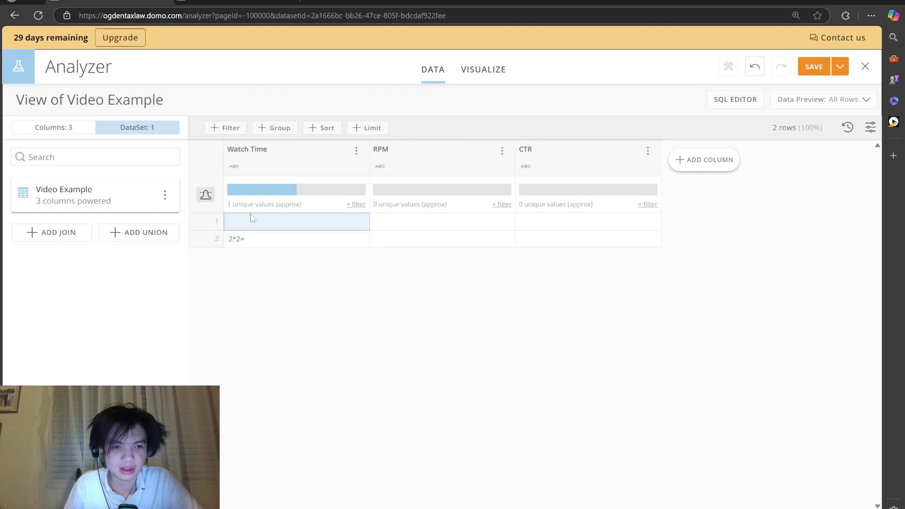
{"action": "left_click", "coordinate": [252, 242]}
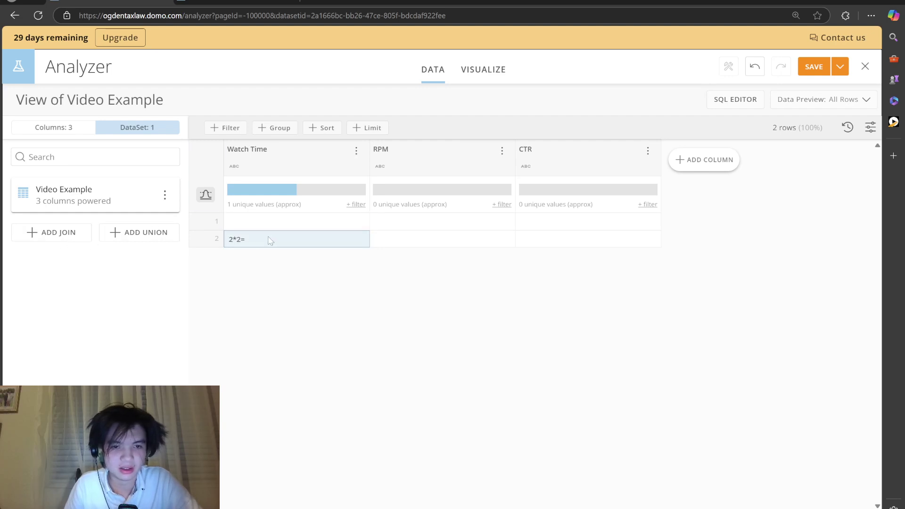
{"action": "right_click", "coordinate": [270, 243]}
{"action": "left_click", "coordinate": [269, 227]}
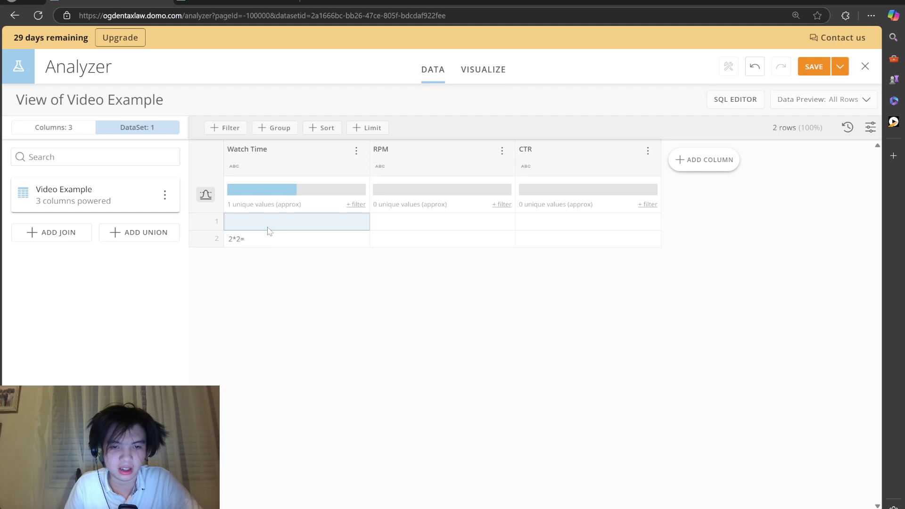
{"action": "right_click", "coordinate": [268, 228]}
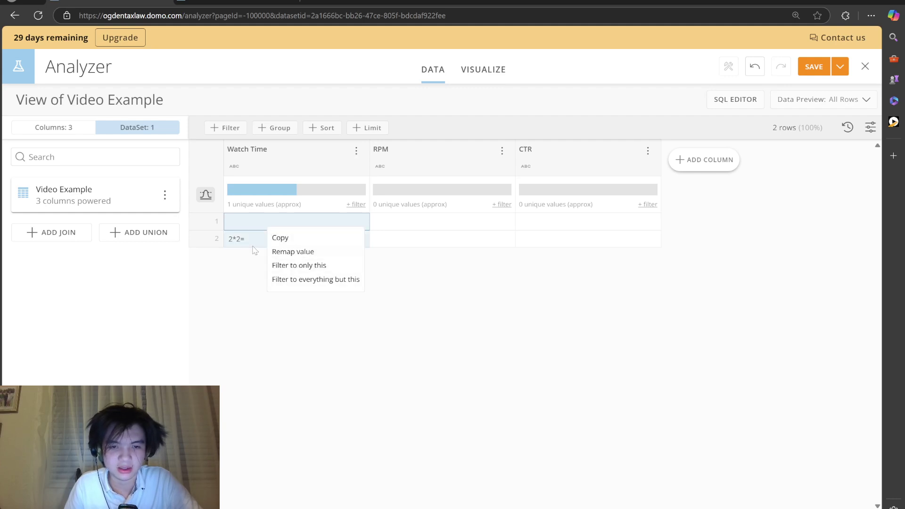
{"action": "left_click", "coordinate": [297, 237]}
{"action": "left_click", "coordinate": [286, 224]}
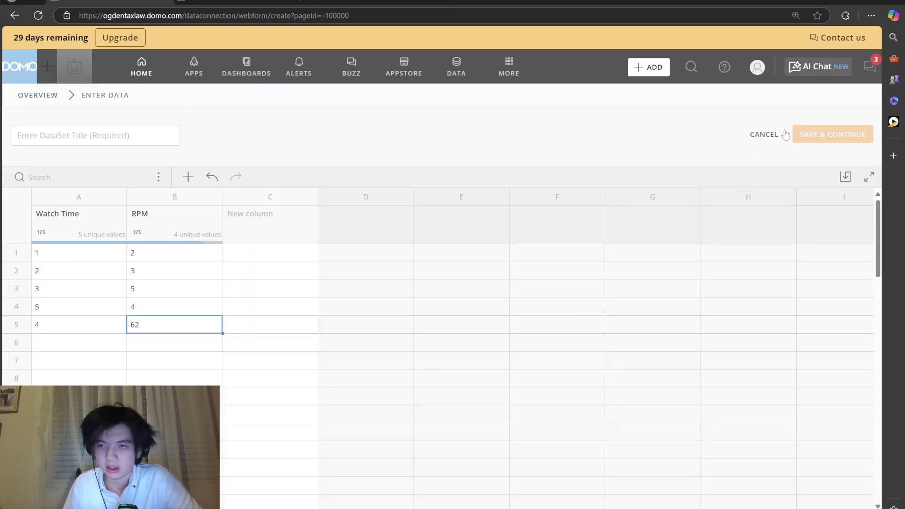
- Save the entered Watch Time and RPM data as a new DataSet titled TA and open it for visualization in Analyzer
{"action": "left_click", "coordinate": [555, 181]}
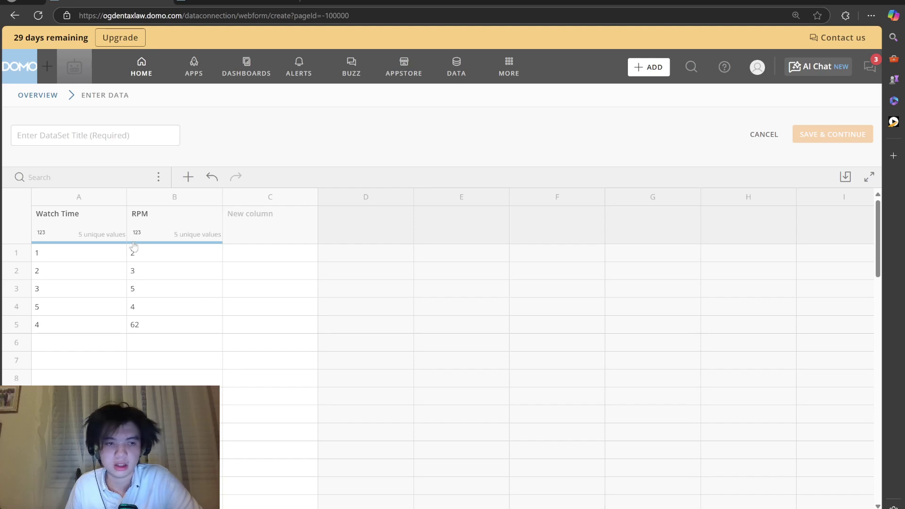
{"action": "left_click", "coordinate": [191, 273]}
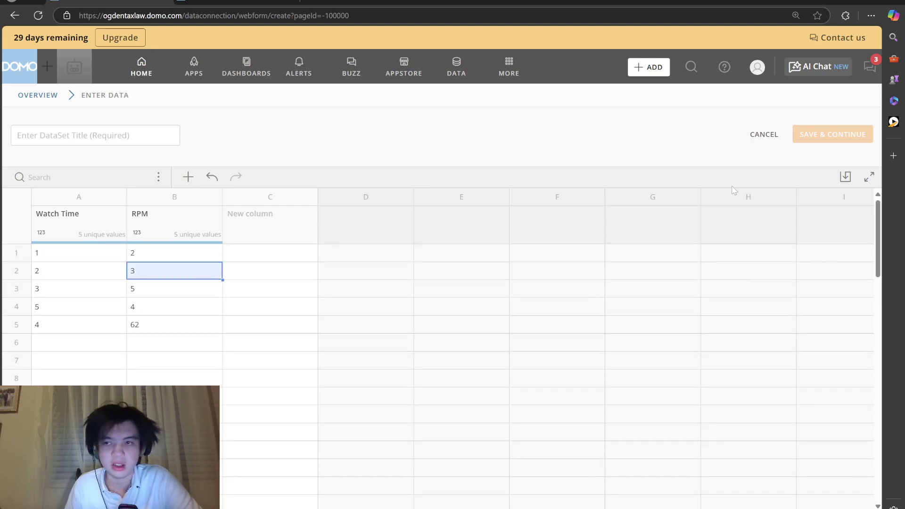
{"action": "left_click", "coordinate": [107, 137]}
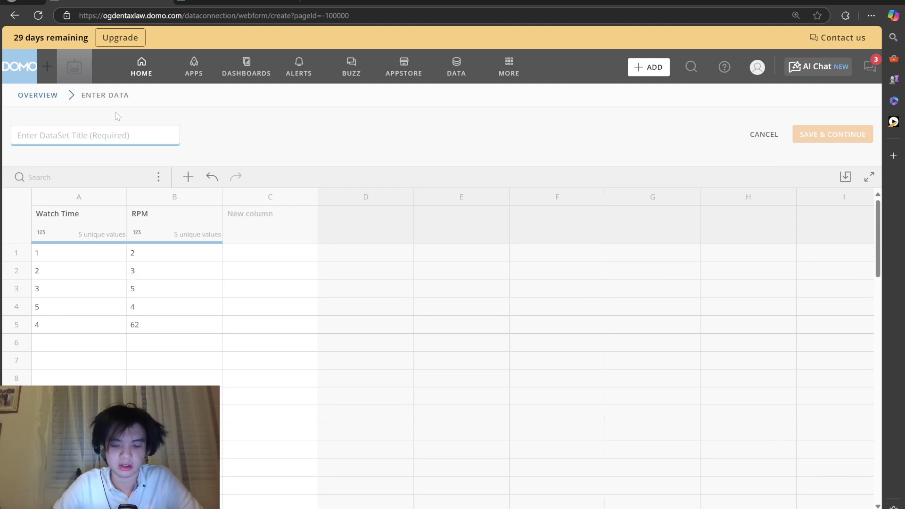
{"action": "type", "text": "TA"}
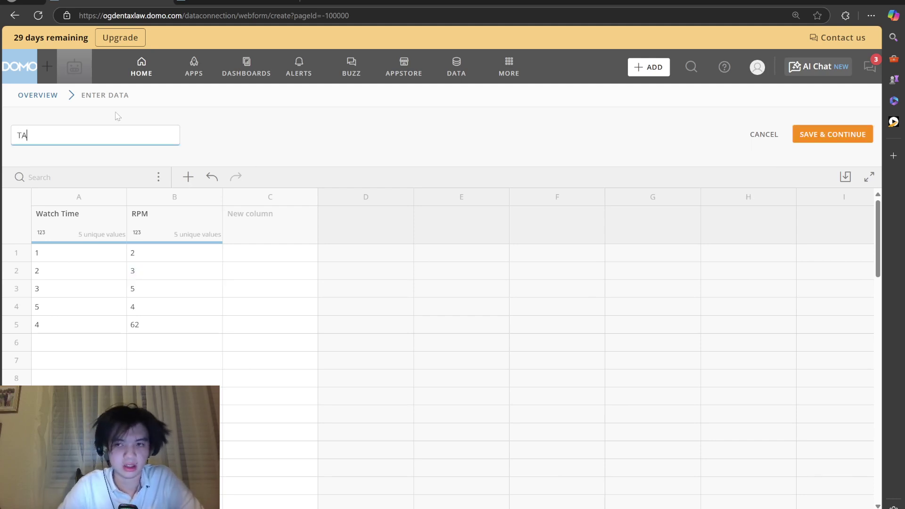
{"action": "left_click", "coordinate": [834, 137]}
{"action": "left_click", "coordinate": [528, 323]}
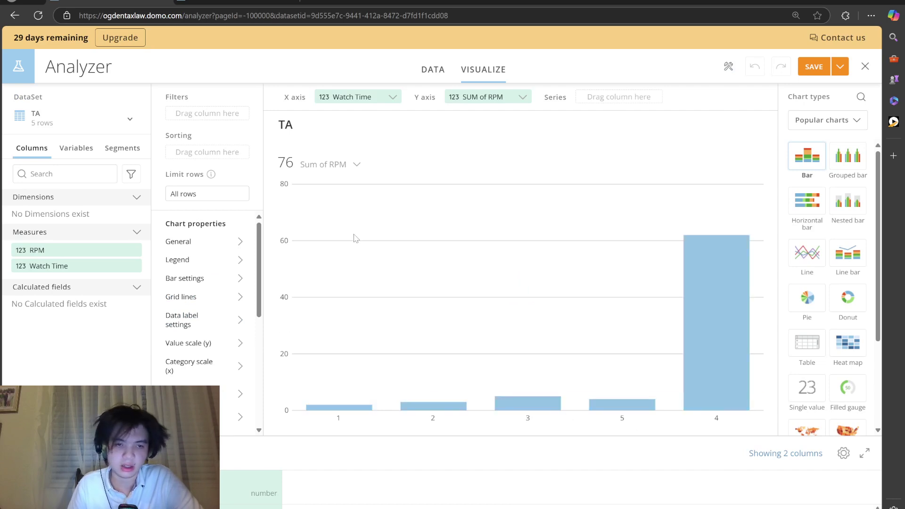
- Set the bar chart's border color to 4E8CBA and its font style to Plain
{"action": "left_click", "coordinate": [179, 243]}
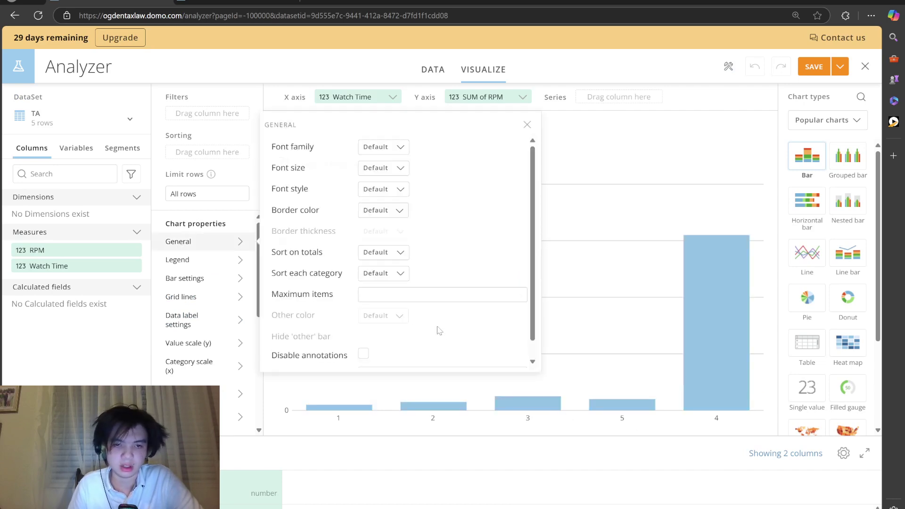
{"action": "left_click", "coordinate": [384, 211]}
{"action": "left_click", "coordinate": [414, 260]}
{"action": "left_click", "coordinate": [457, 260]}
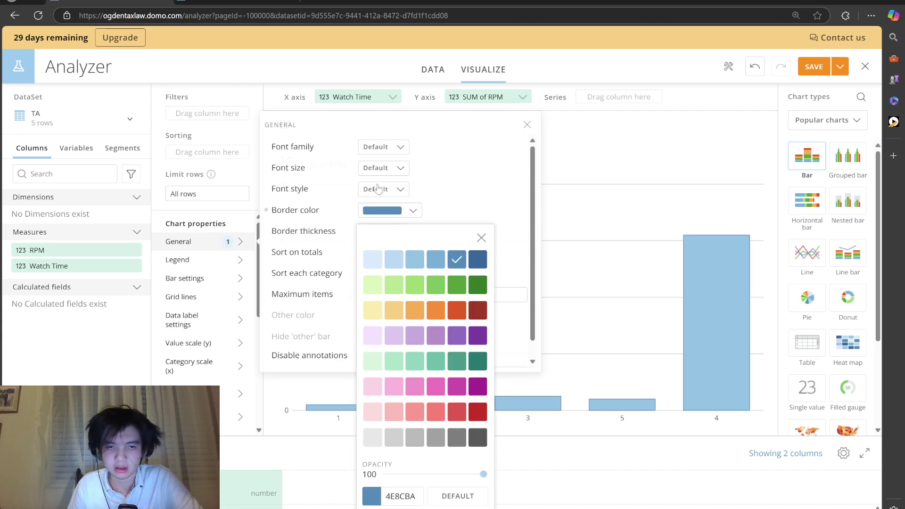
{"action": "left_click", "coordinate": [381, 189]}
{"action": "left_click", "coordinate": [377, 230]}
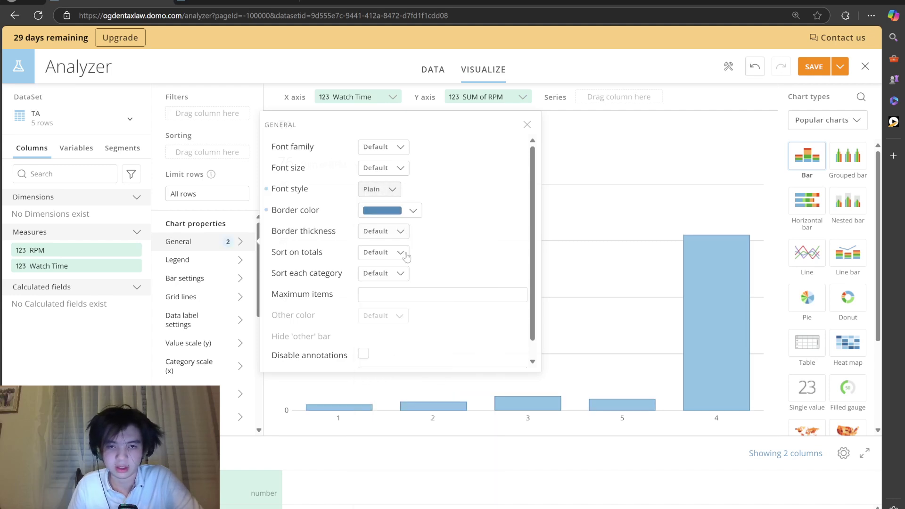
- Look through the chart's sorting and legend settings and the card title and description options
{"action": "left_click", "coordinate": [380, 253]}
{"action": "left_click", "coordinate": [216, 261]}
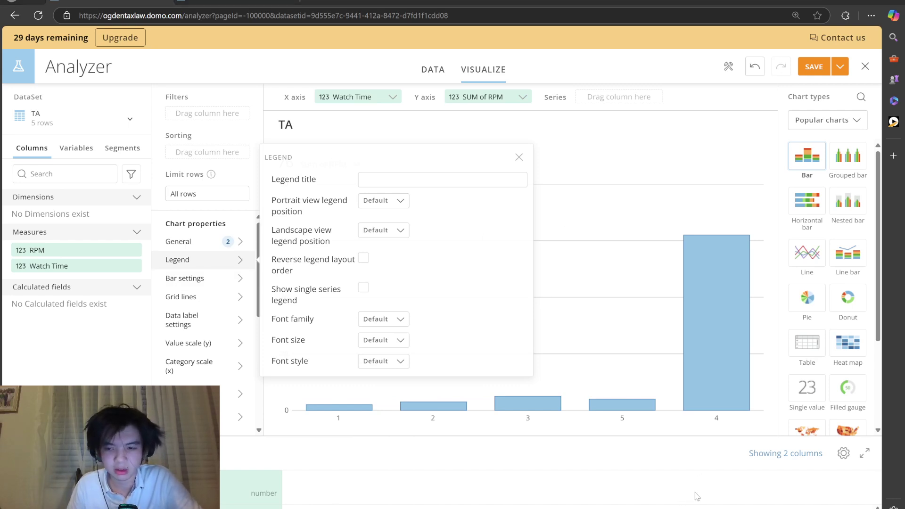
{"action": "left_click", "coordinate": [358, 140]}
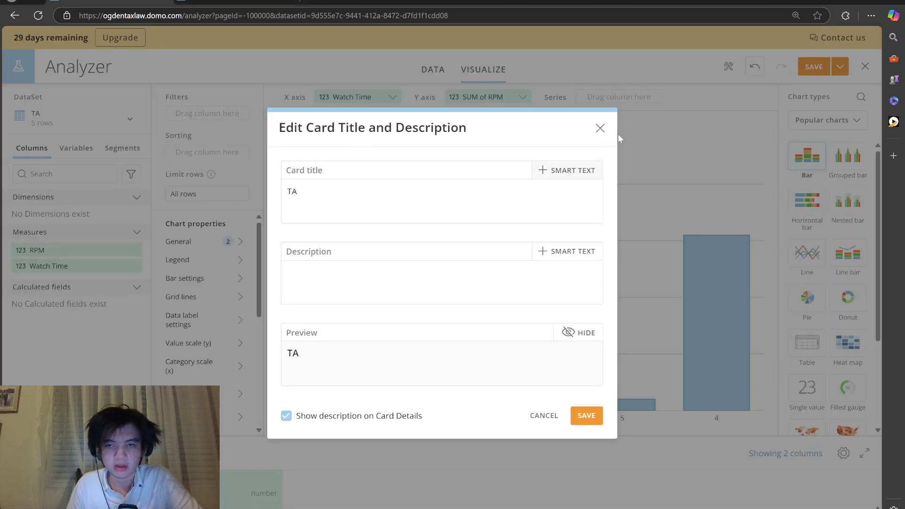
{"action": "left_click", "coordinate": [597, 126]}
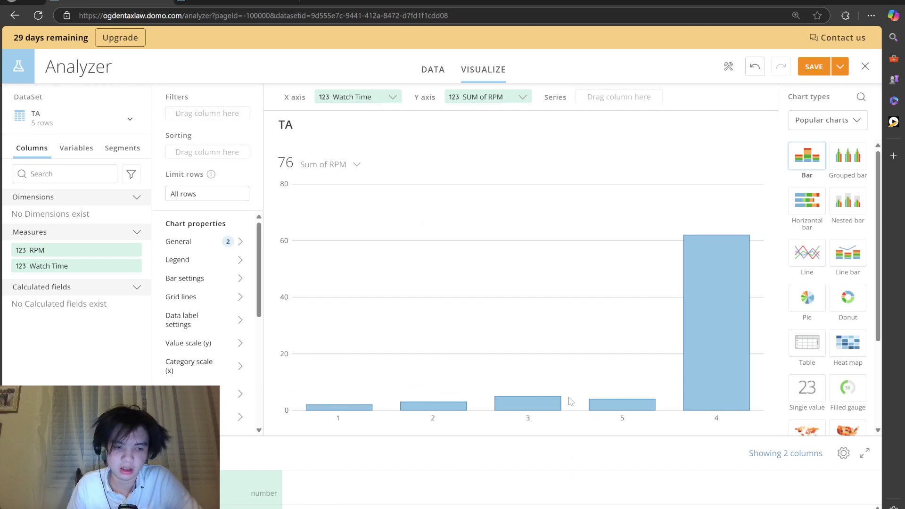
{"action": "left_click", "coordinate": [351, 164]}
{"action": "left_click", "coordinate": [376, 283]}
{"action": "left_click", "coordinate": [339, 329]}
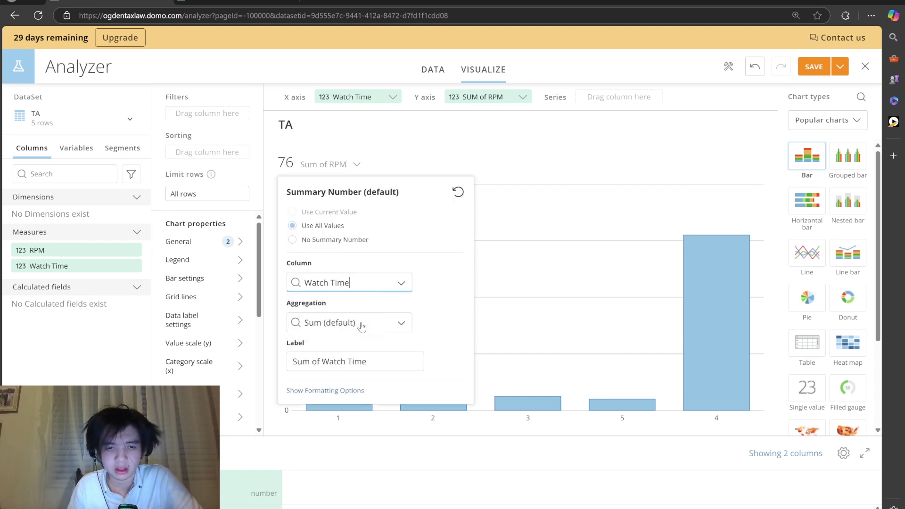
{"action": "left_click", "coordinate": [457, 192]}
{"action": "left_click", "coordinate": [476, 262]}
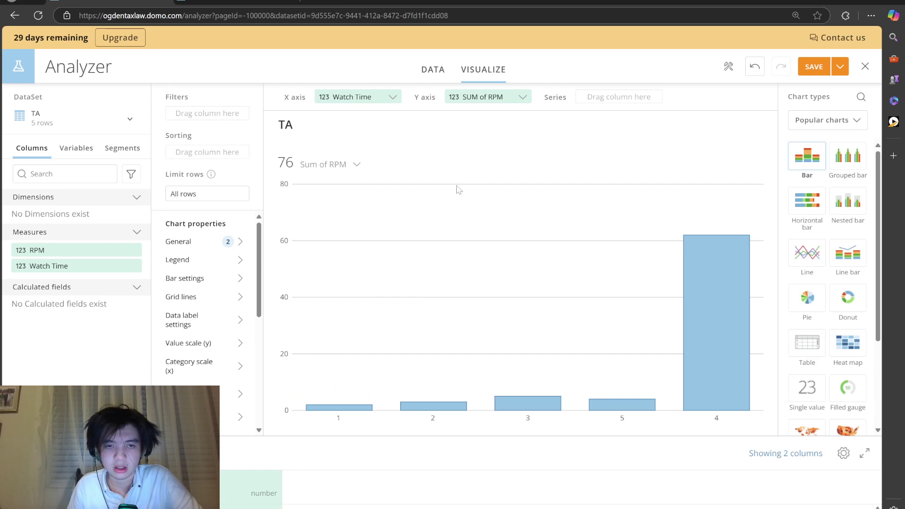
- Set the card's summary number column to Watch Time
{"action": "left_click", "coordinate": [333, 164]}
{"action": "left_click", "coordinate": [351, 283]}
{"action": "left_click", "coordinate": [335, 328]}
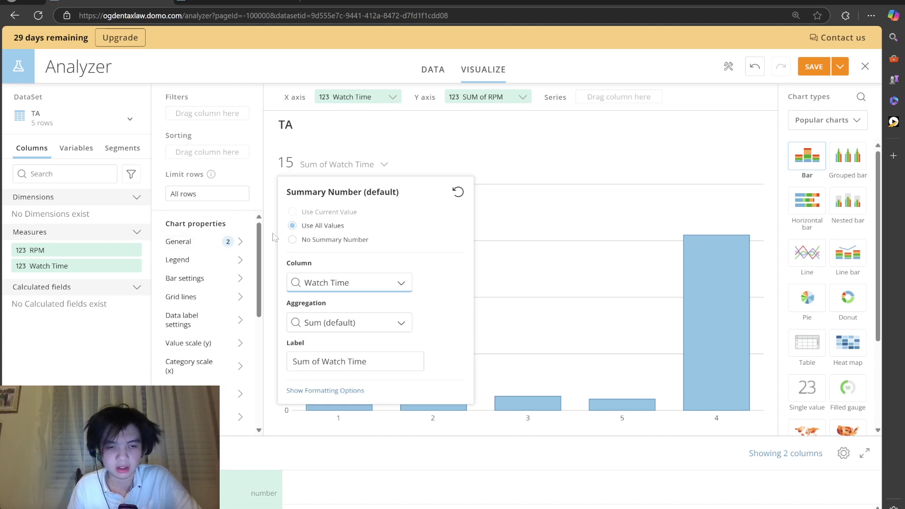
- Try the Horizontal bar and Heat map chart types on the TA card
{"action": "left_click", "coordinate": [800, 198]}
{"action": "left_click", "coordinate": [801, 198]}
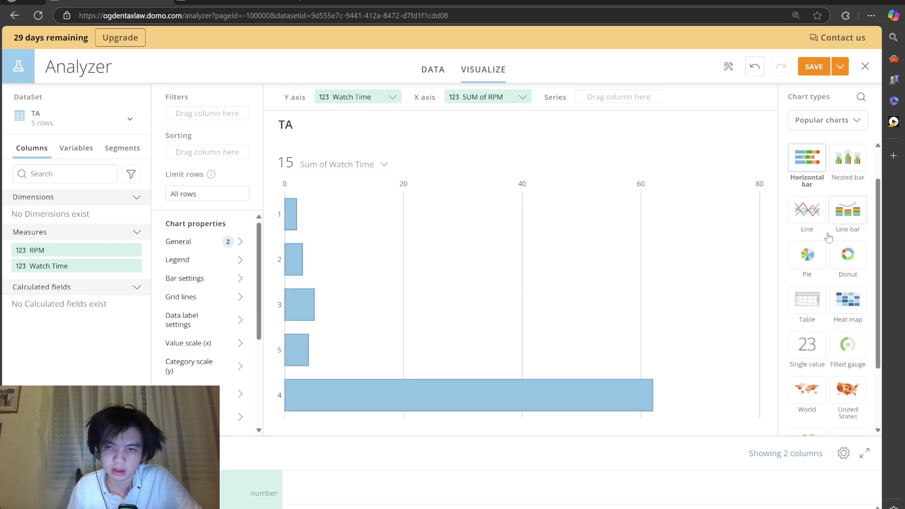
{"action": "left_click", "coordinate": [832, 226]}
{"action": "left_click", "coordinate": [846, 255]}
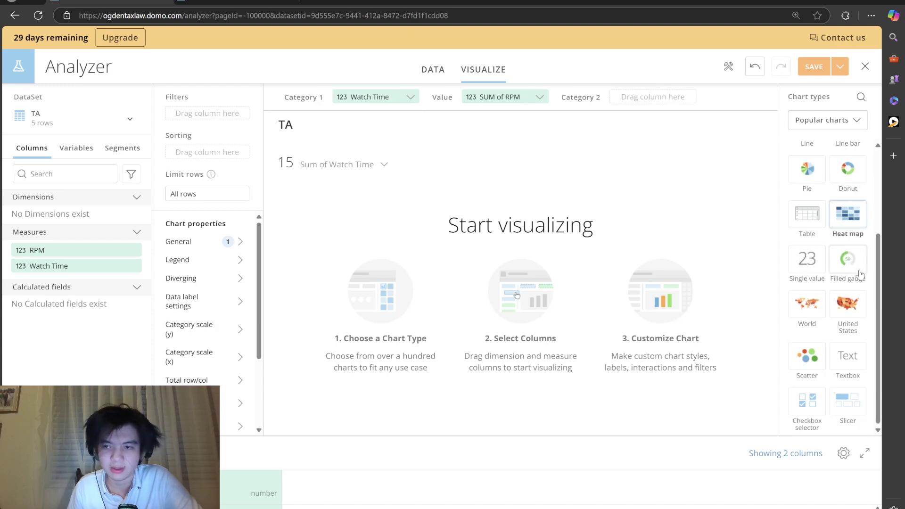
- Try the United States map and Checkbox selector chart types, and switch the card back to the United States map
{"action": "left_click", "coordinate": [847, 304]}
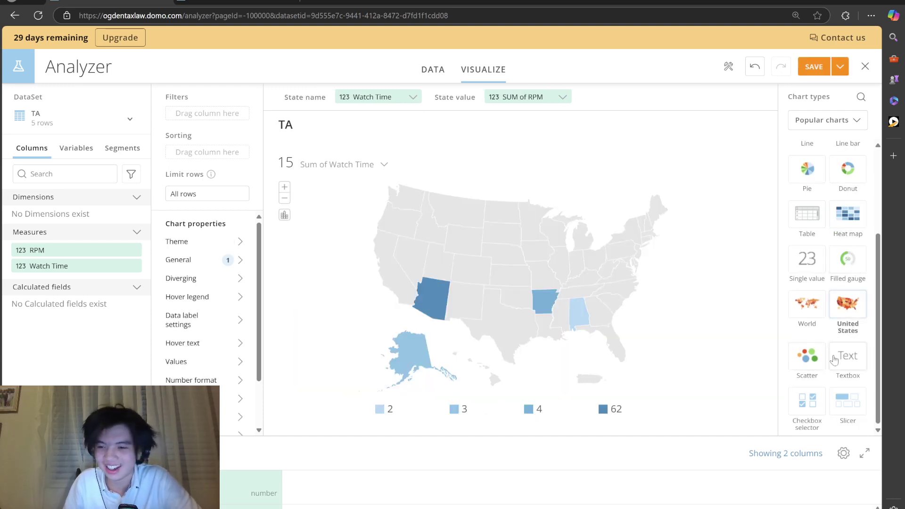
{"action": "left_click", "coordinate": [806, 403]}
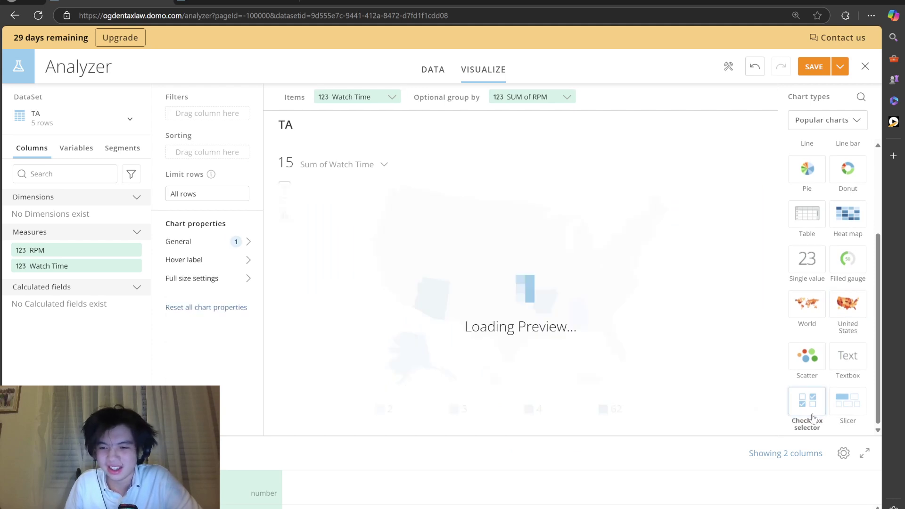
{"action": "left_click", "coordinate": [850, 309]}
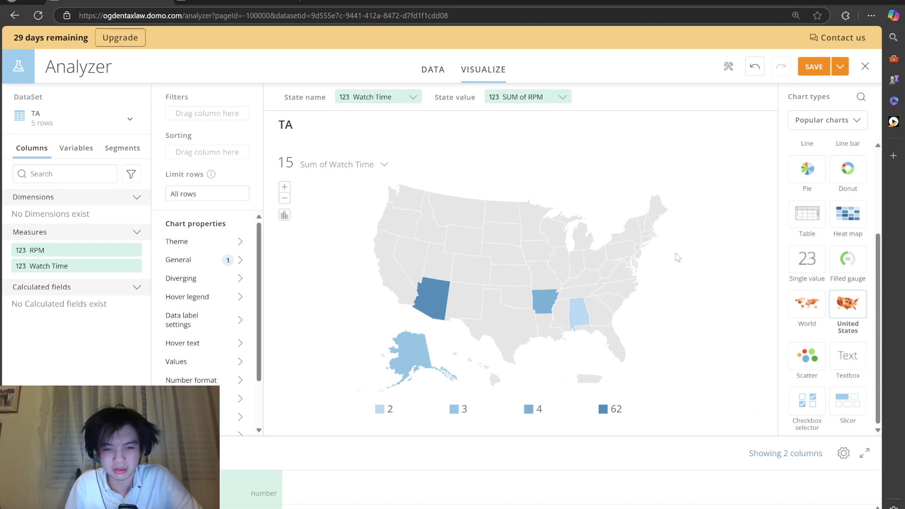
{"action": "scroll", "coordinate": [238, 256], "scroll_direction": "down", "scroll_amount": 2}
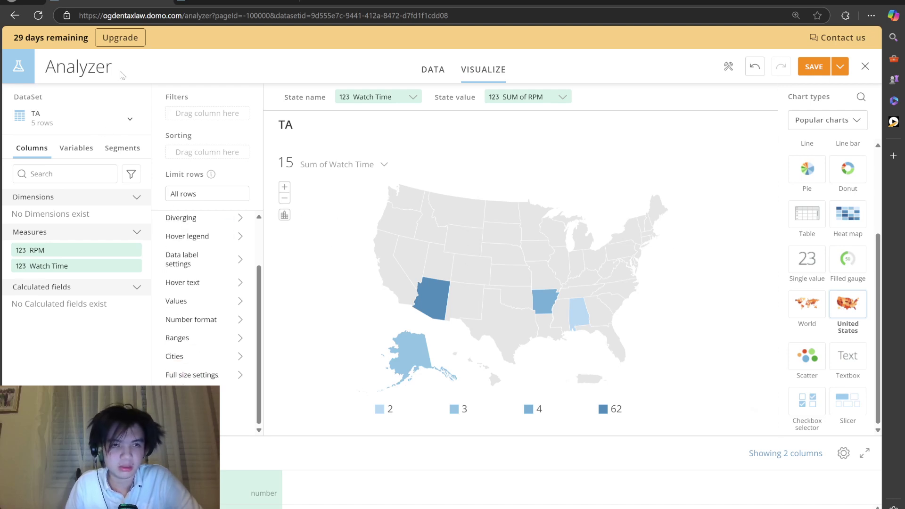
- Leave Analyzer without saving the TA card and return to the Domo home page
{"action": "left_click", "coordinate": [864, 66]}
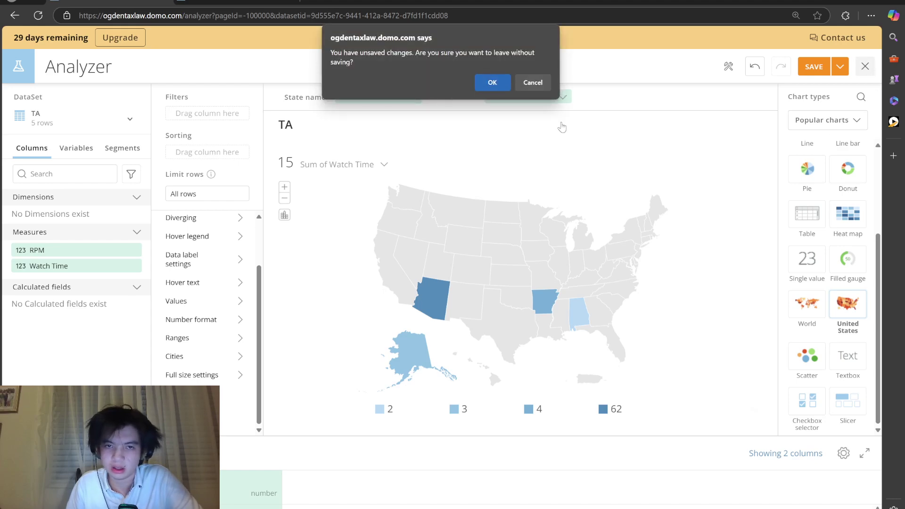
{"action": "left_click", "coordinate": [479, 78]}
{"action": "left_click", "coordinate": [23, 74]}
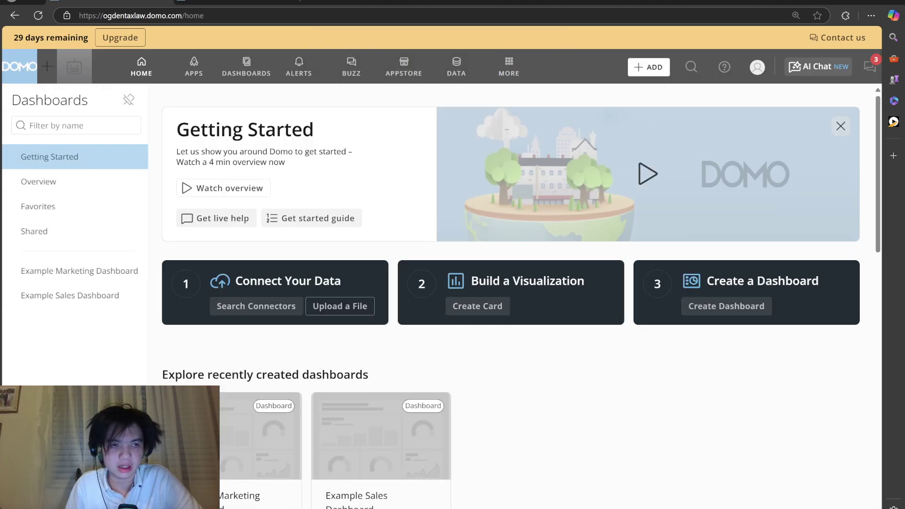
- Create a new dashboard titled My Epic Dashboard
{"action": "left_click", "coordinate": [729, 307]}
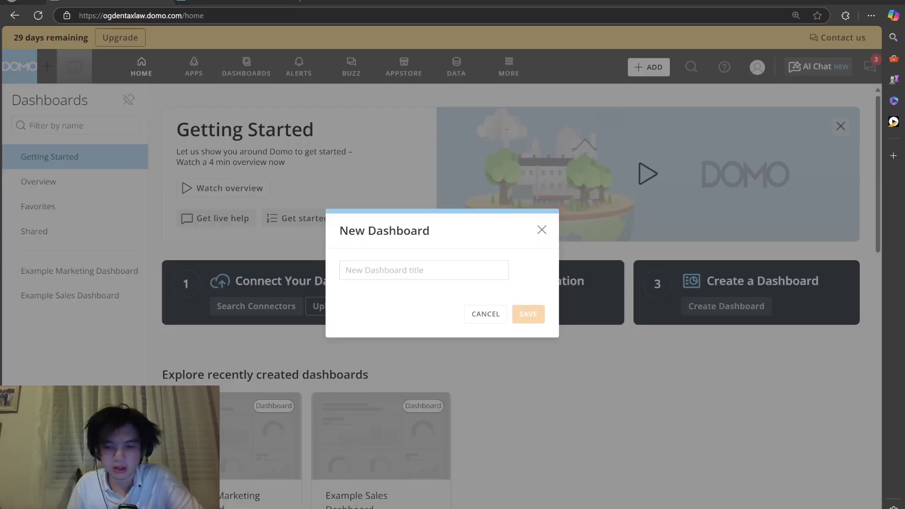
{"action": "left_click", "coordinate": [362, 335]}
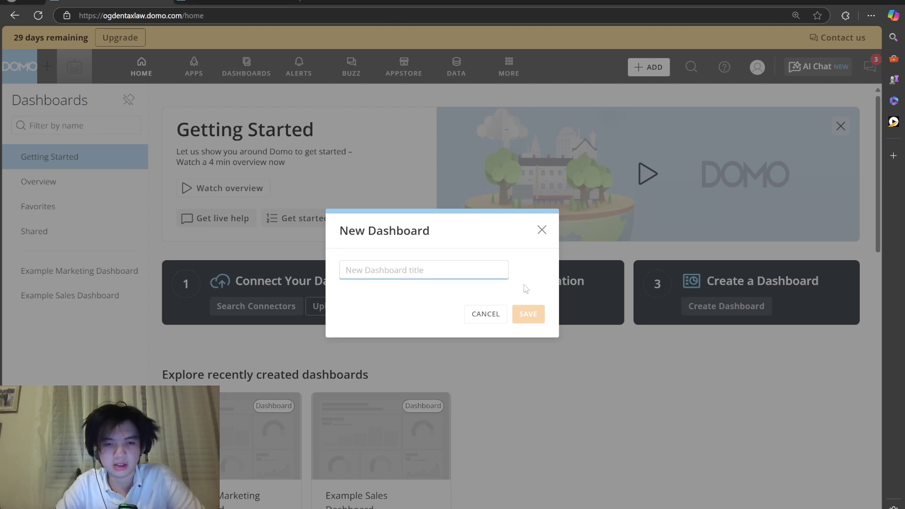
{"action": "type", "text": "My"}
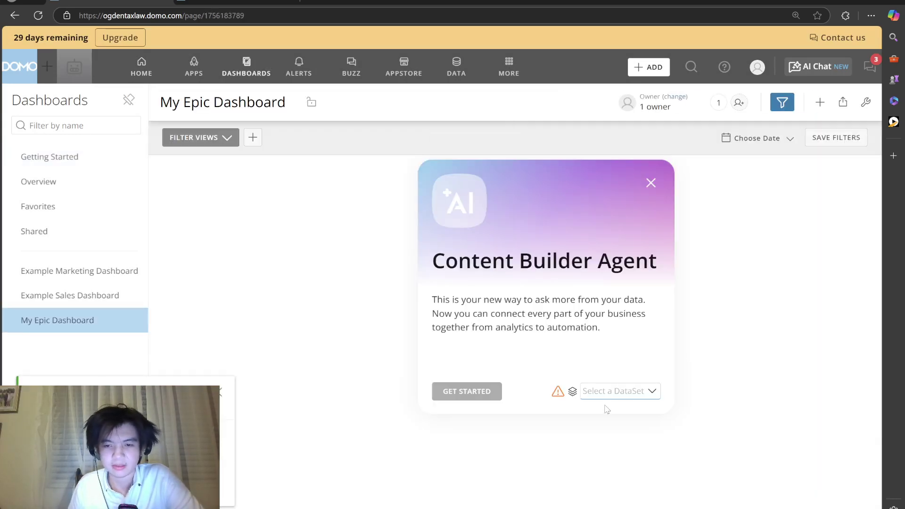
- Try to generate visualizations from the TA DataSet with the Content Builder Agent, and close the agent's window
{"action": "left_click", "coordinate": [612, 391]}
{"action": "left_click", "coordinate": [565, 148]}
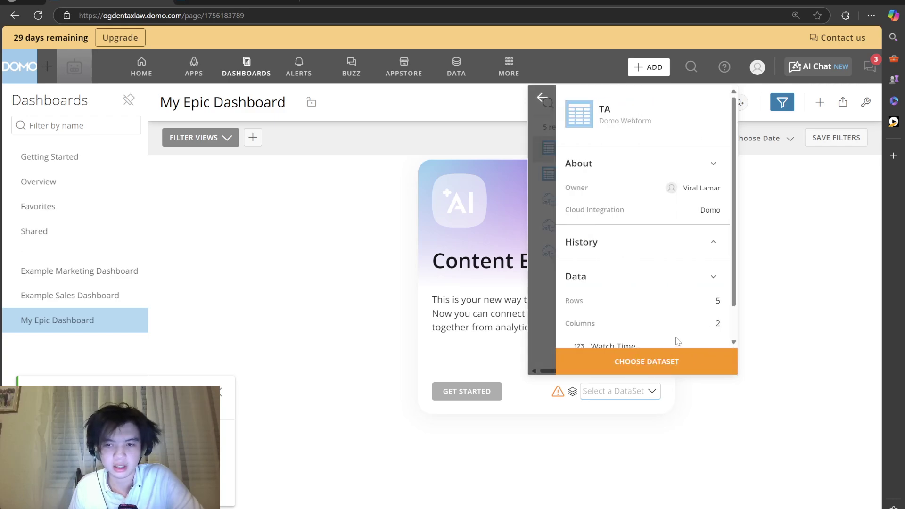
{"action": "left_click", "coordinate": [658, 366]}
{"action": "left_click", "coordinate": [468, 395]}
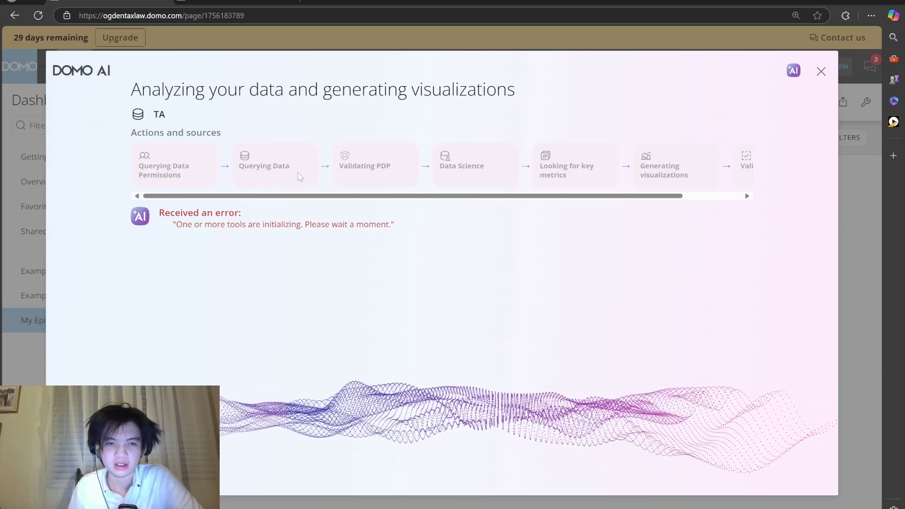
{"action": "mouse_move", "coordinate": [287, 198]}
{"action": "left_mouse_down"}
{"action": "mouse_move", "coordinate": [355, 204]}
{"action": "mouse_move", "coordinate": [281, 203]}
{"action": "left_mouse_up"}
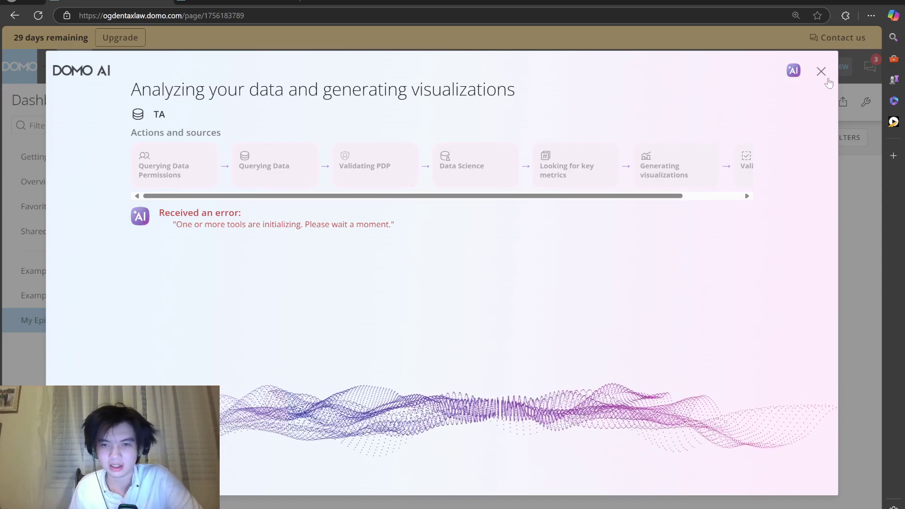
{"action": "left_click", "coordinate": [821, 72]}
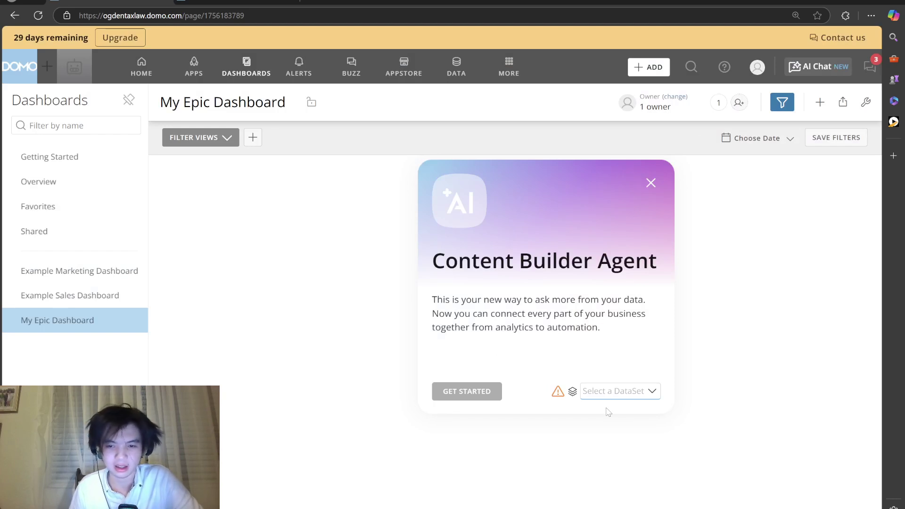
- Open the Example Sales Dashboard and look through its Executive Summary cards and the Pipeline Yield chart
{"action": "left_click", "coordinate": [51, 296]}
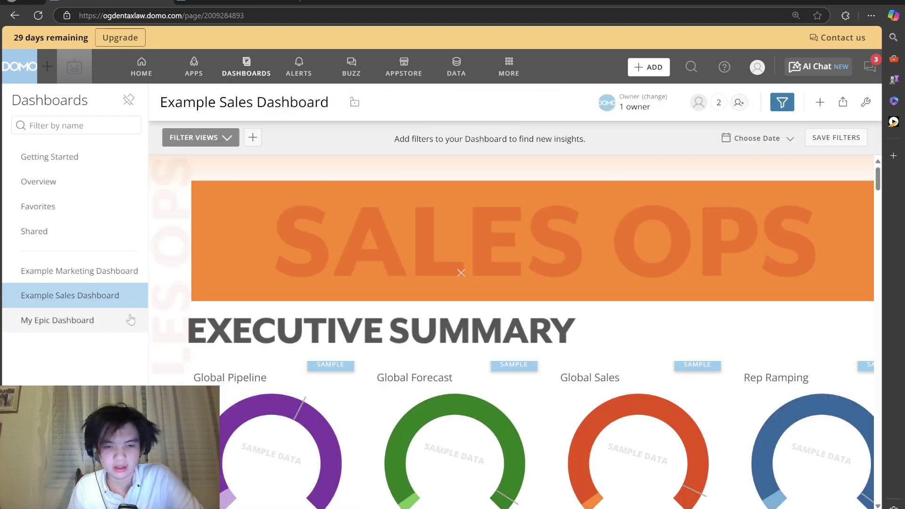
{"action": "scroll", "coordinate": [358, 418], "scroll_direction": "down", "scroll_amount": 4}
{"action": "scroll", "coordinate": [300, 394], "scroll_direction": "up", "scroll_amount": 3}
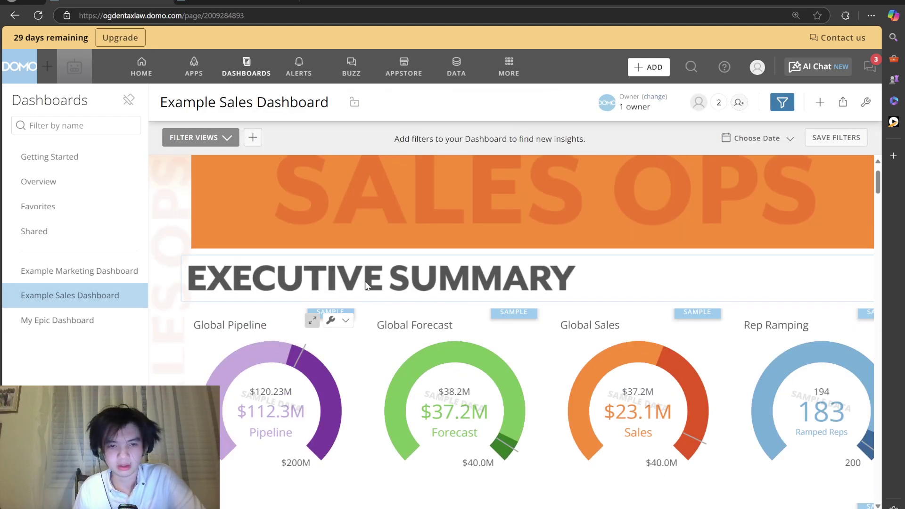
{"action": "scroll", "coordinate": [300, 394], "scroll_direction": "up", "scroll_amount": 1}
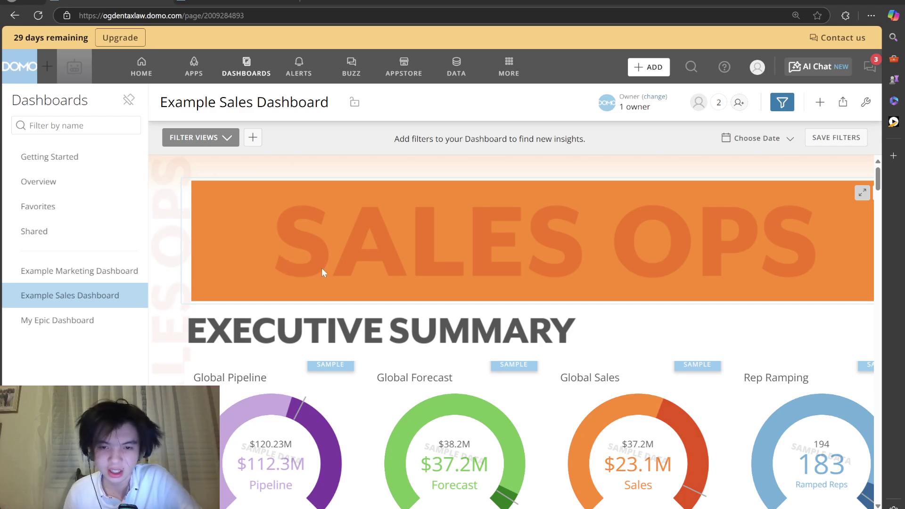
{"action": "scroll", "coordinate": [329, 346], "scroll_direction": "down", "scroll_amount": 6}
{"action": "scroll", "coordinate": [324, 348], "scroll_direction": "down", "scroll_amount": 5}
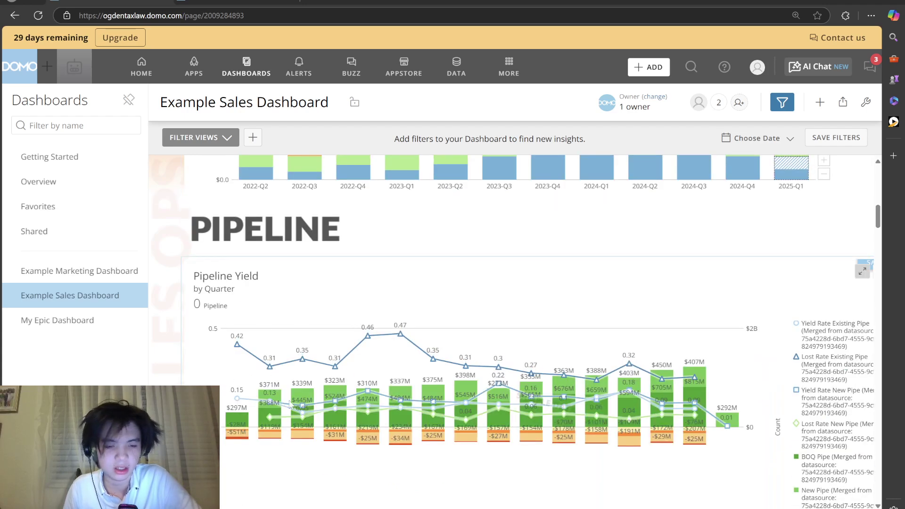
{"action": "mouse_move", "coordinate": [300, 413]}
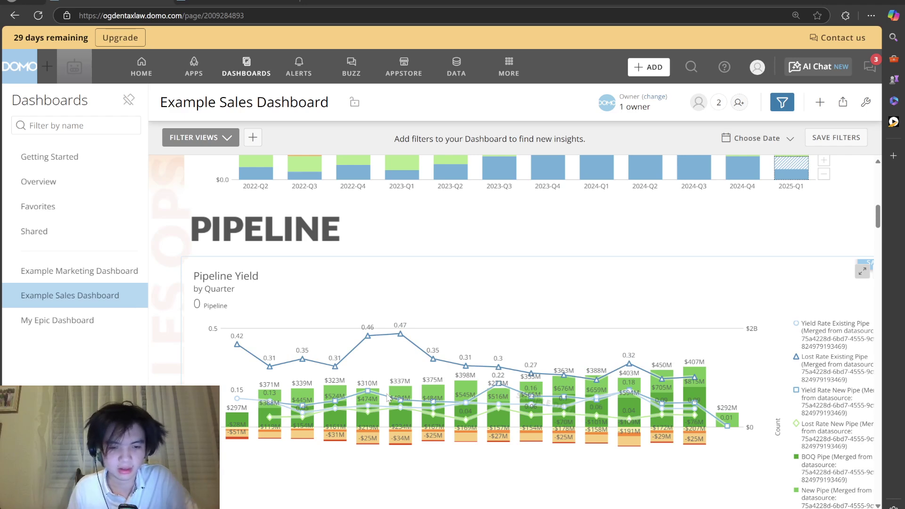
{"action": "scroll", "coordinate": [293, 338], "scroll_direction": "up", "scroll_amount": 10}
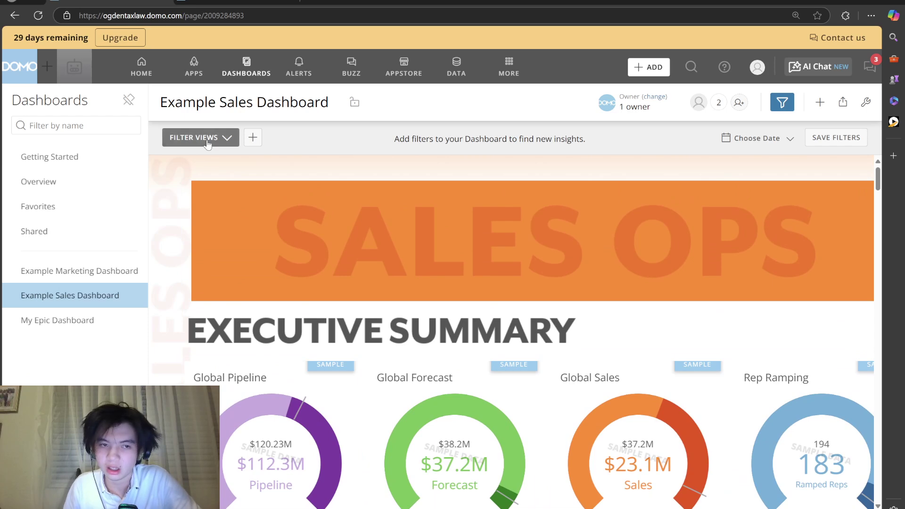
- Filter the Example Sales Dashboard by the account id column, including only the first three account IDs listed
{"action": "left_click", "coordinate": [226, 137]}
{"action": "left_click", "coordinate": [250, 137]}
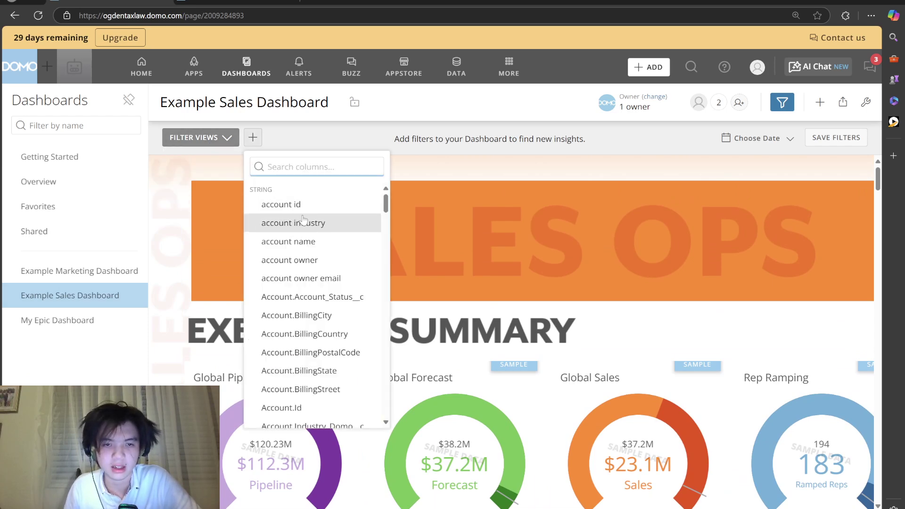
{"action": "left_click", "coordinate": [273, 202]}
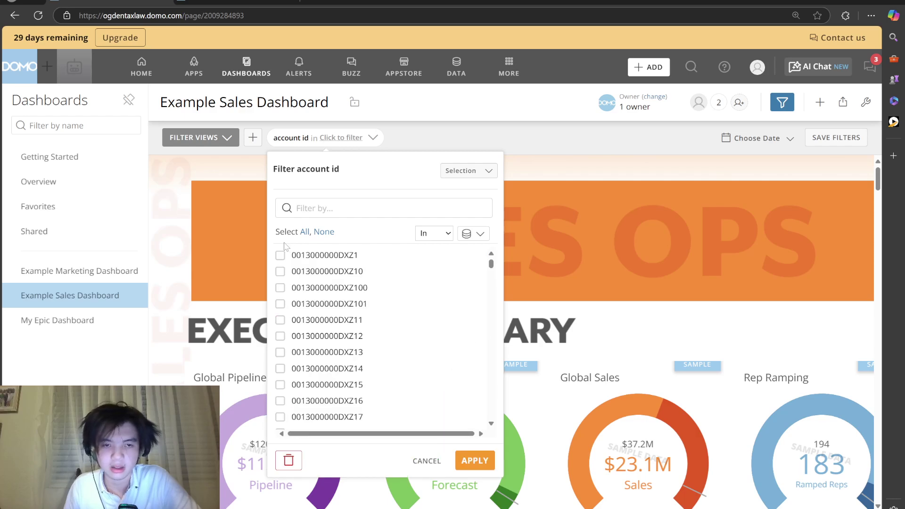
{"action": "left_click", "coordinate": [281, 255]}
{"action": "left_click", "coordinate": [280, 271]}
{"action": "left_click", "coordinate": [280, 272]}
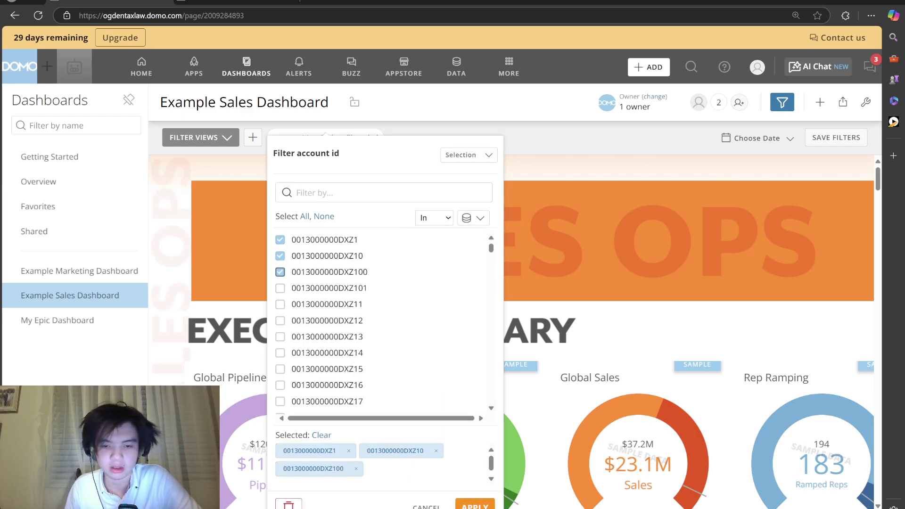
{"action": "left_click", "coordinate": [474, 501]}
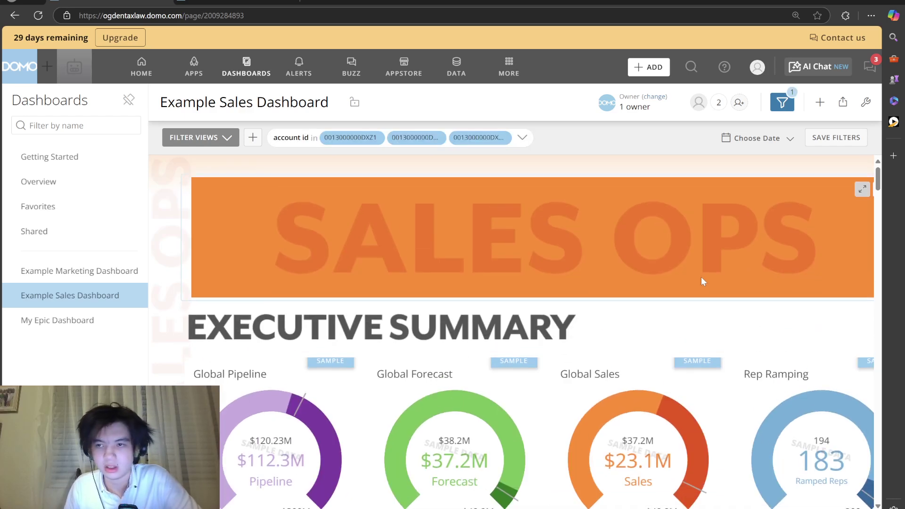
- Save the account id filter as a new Filter View named Yo and look over the filtered dashboard
{"action": "left_click", "coordinate": [818, 141]}
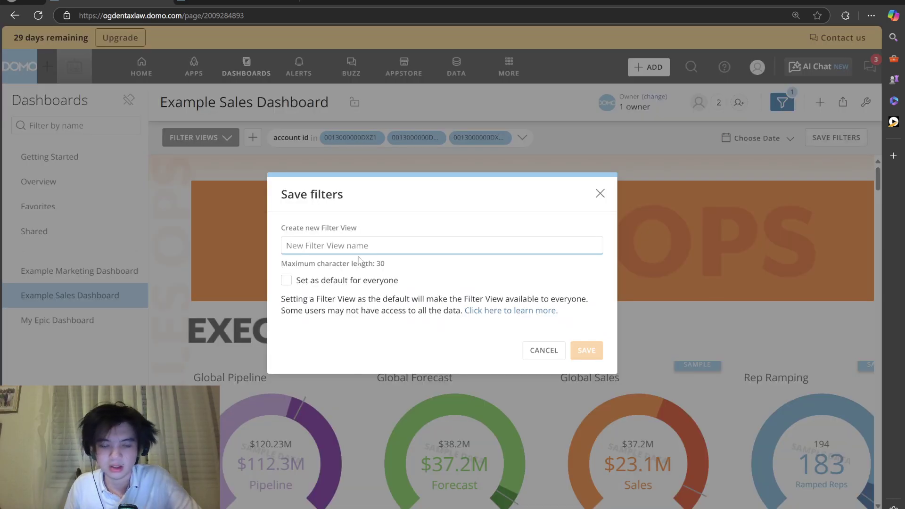
{"action": "type", "text": "Yo"}
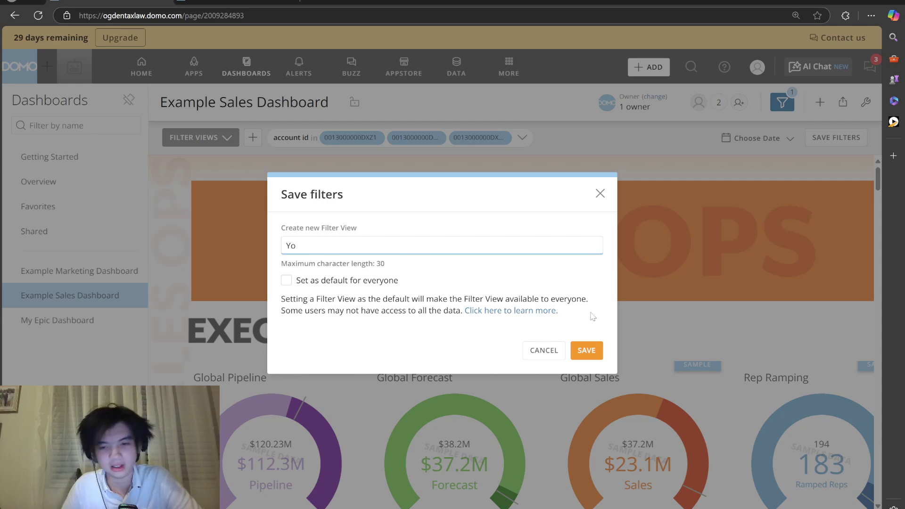
{"action": "left_click", "coordinate": [586, 350]}
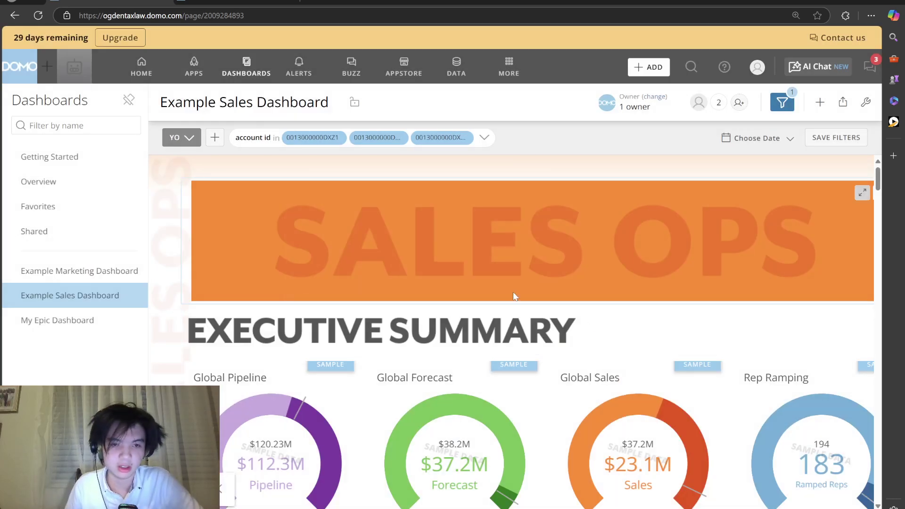
{"action": "scroll", "coordinate": [513, 299], "scroll_direction": "down", "scroll_amount": 7}
{"action": "scroll", "coordinate": [519, 299], "scroll_direction": "up", "scroll_amount": 5}
{"action": "mouse_move", "coordinate": [301, 295]}
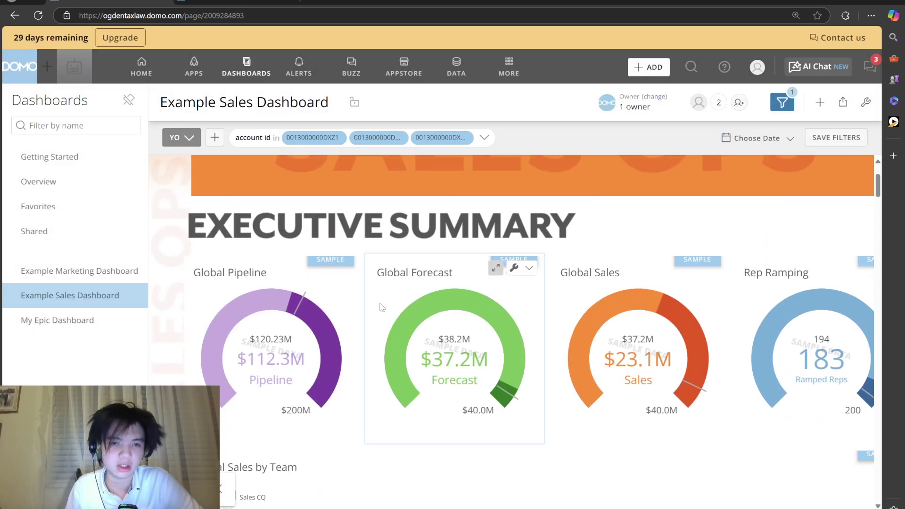